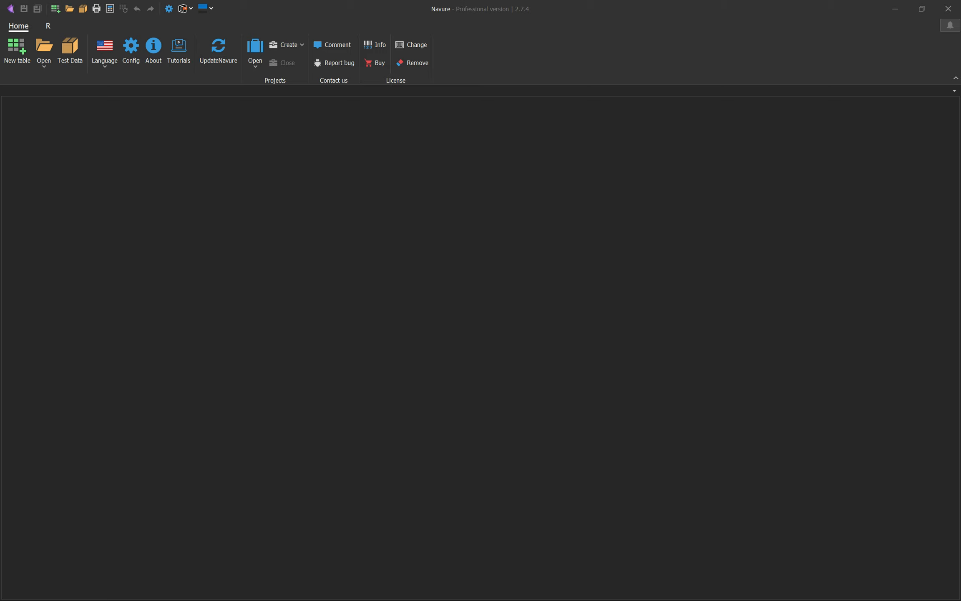
# Open the Growing_pasture.nv dataset from the test data.
pyautogui.click(65, 39)
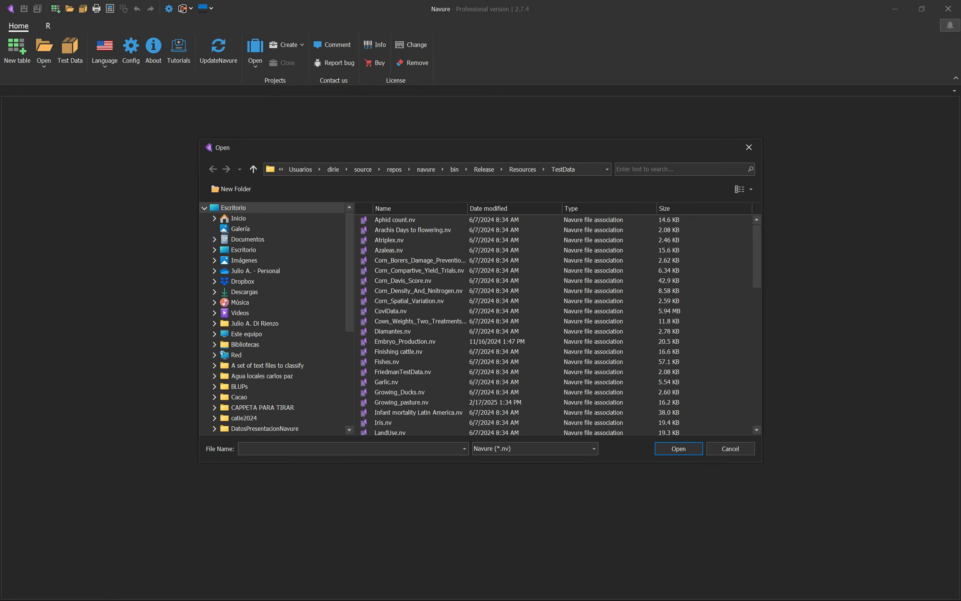
pyautogui.click(402, 402)
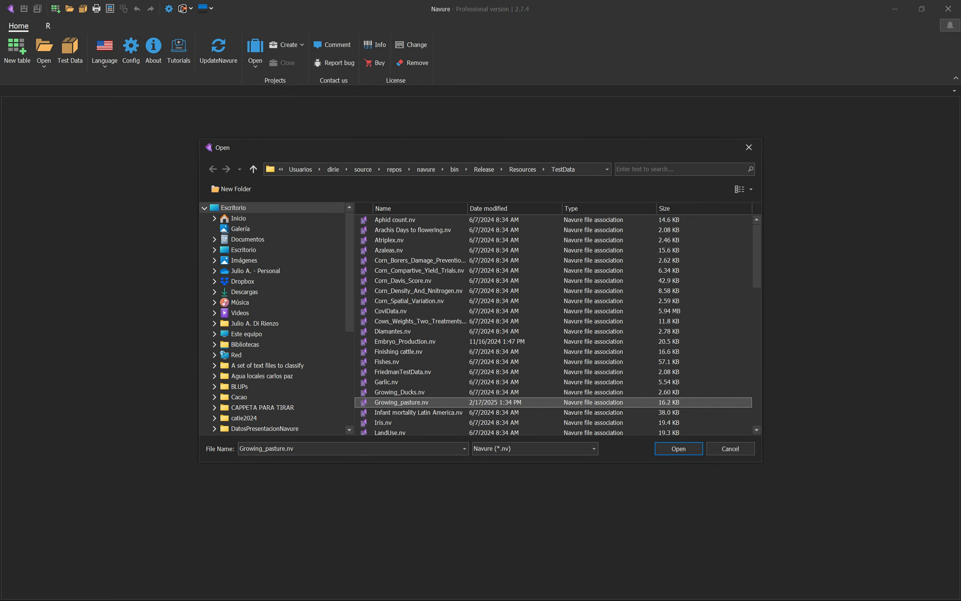
pyautogui.click(679, 448)
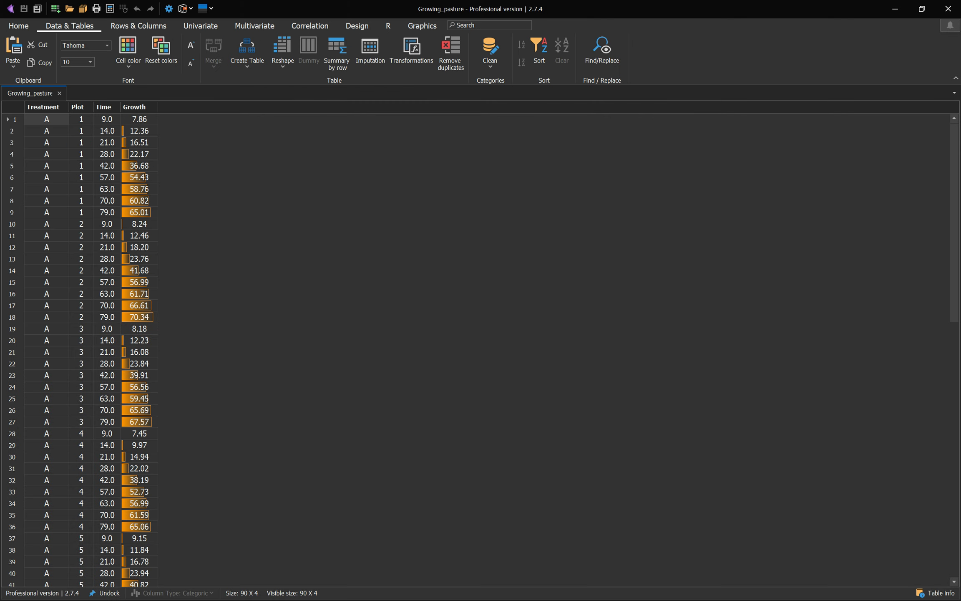
# Examine the Treatment, Plot, Time and Growth columns and the repeated growth records of plot 1.
pyautogui.click(43, 108)
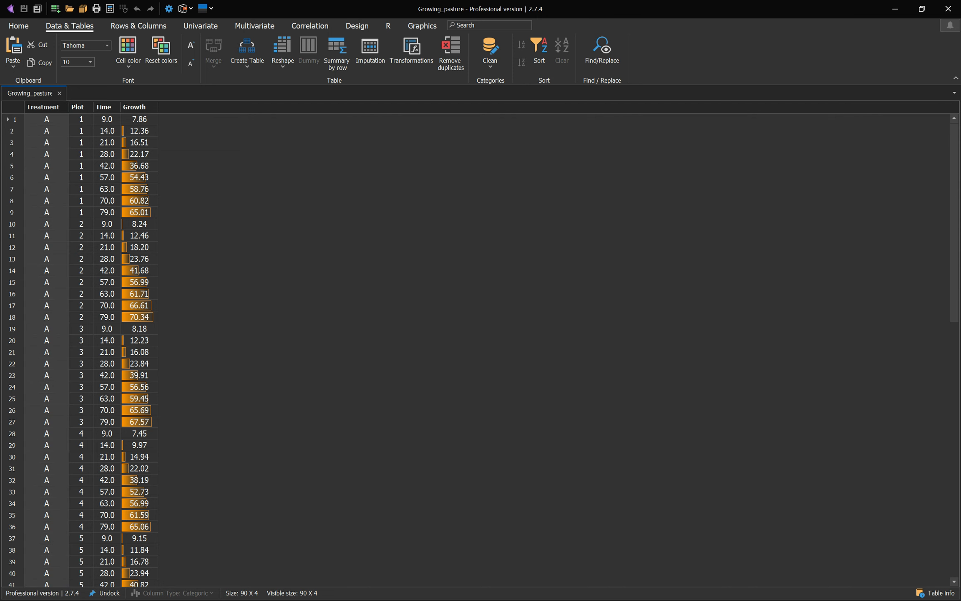
pyautogui.click(78, 108)
pyautogui.click(103, 107)
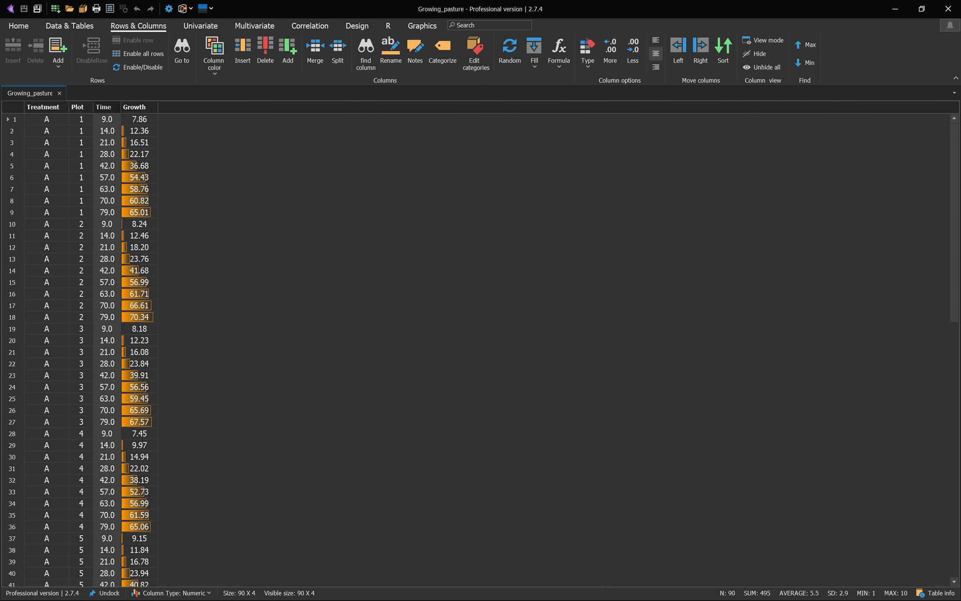
pyautogui.click(135, 107)
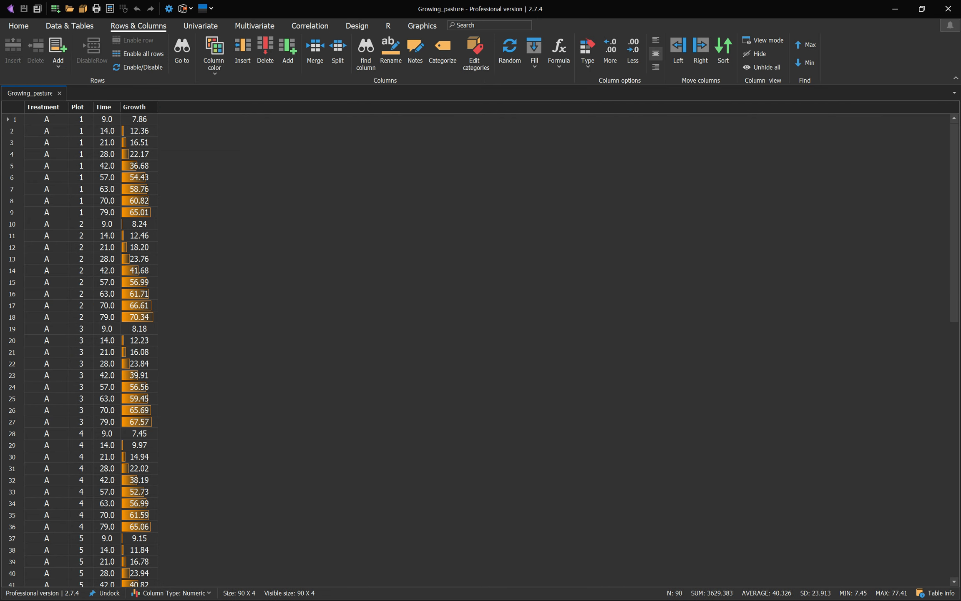
pyautogui.click(139, 189)
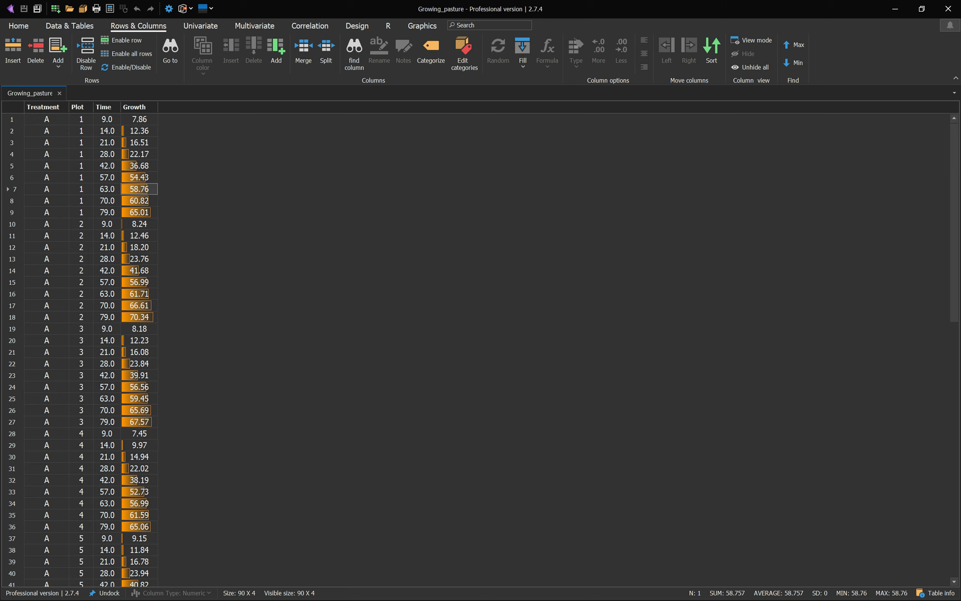
pyautogui.click(138, 119)
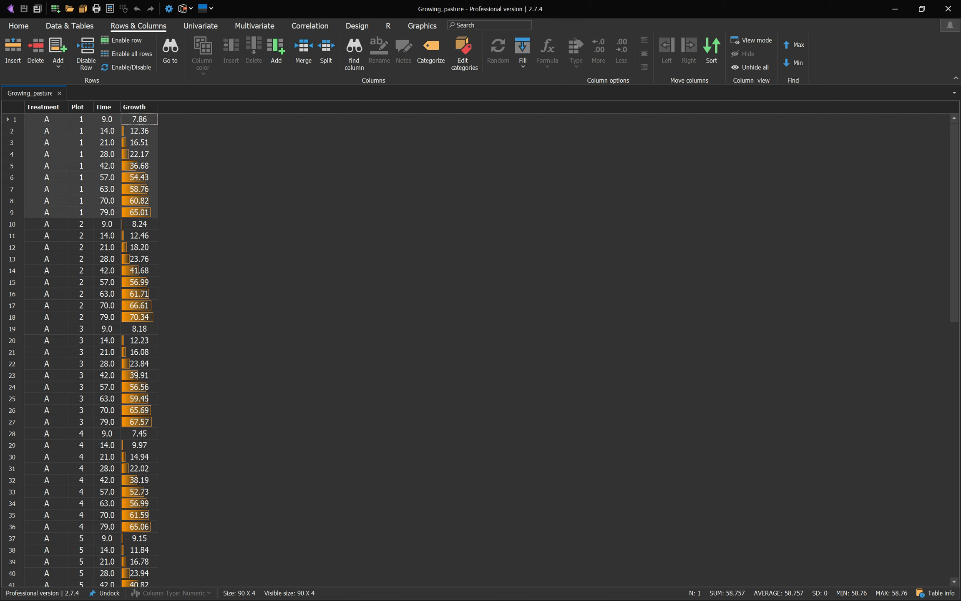
pyautogui.click(139, 188)
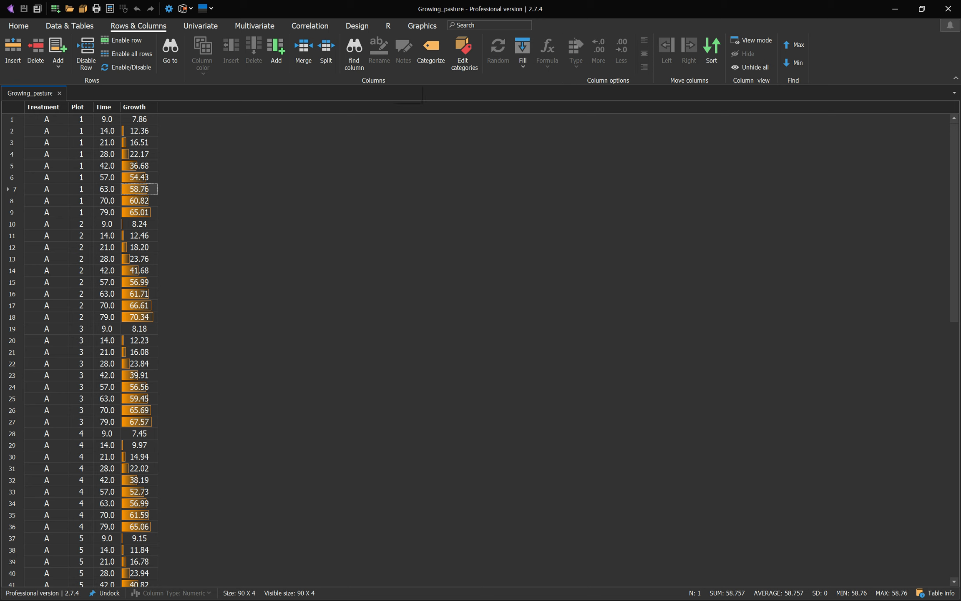
# Create a scatter chart of Growth against Time partitioned by Treatment and select series B.
pyautogui.click(422, 26)
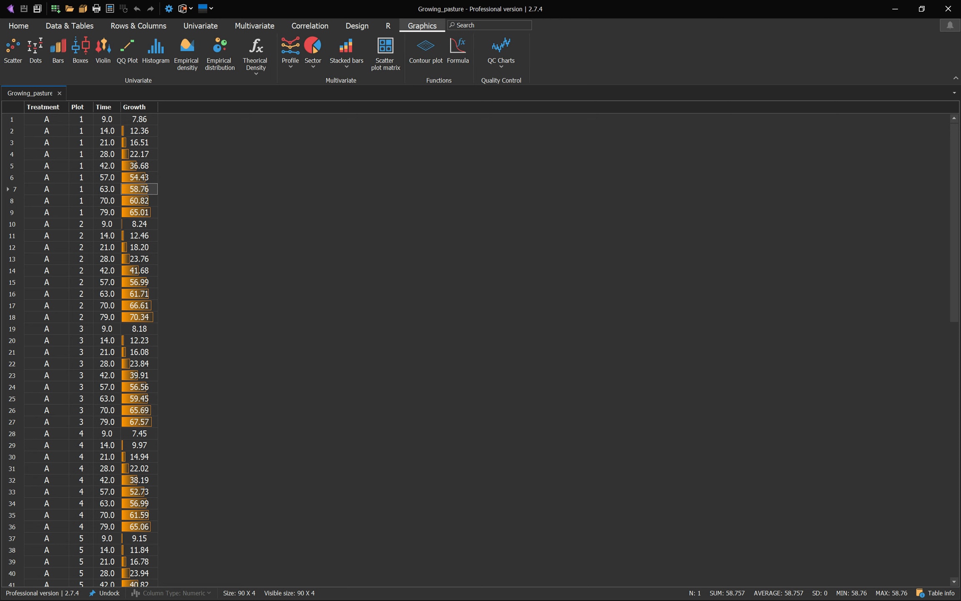
pyautogui.click(13, 50)
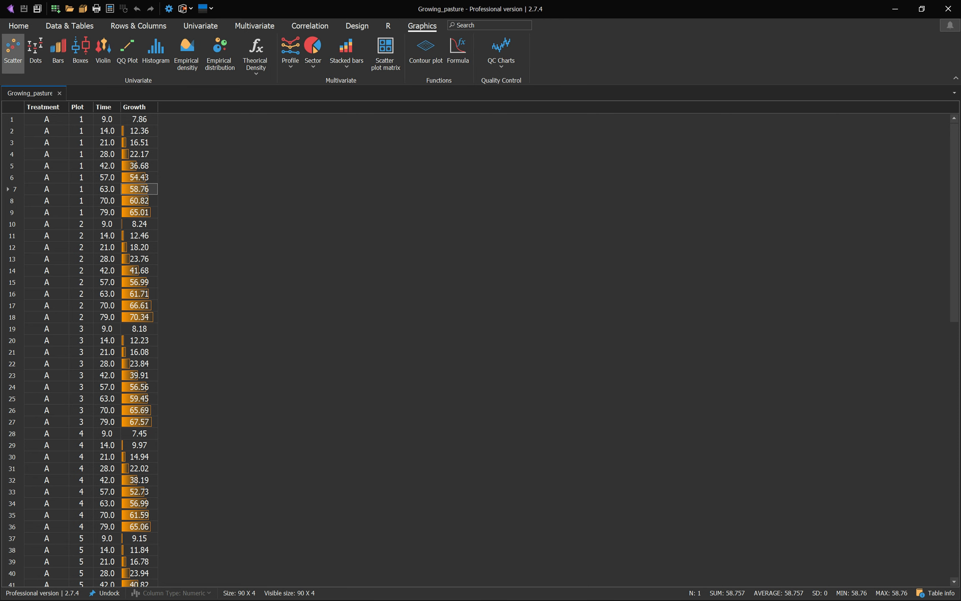
pyautogui.moveTo(220, 296); pyautogui.dragTo(475, 272)
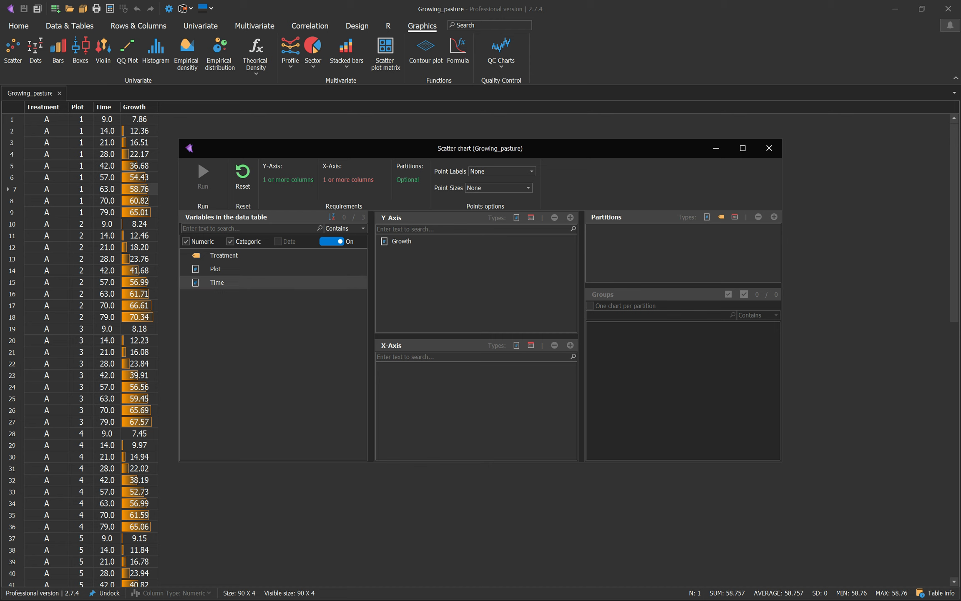
pyautogui.moveTo(217, 282); pyautogui.dragTo(467, 382)
pyautogui.moveTo(224, 255); pyautogui.dragTo(718, 243)
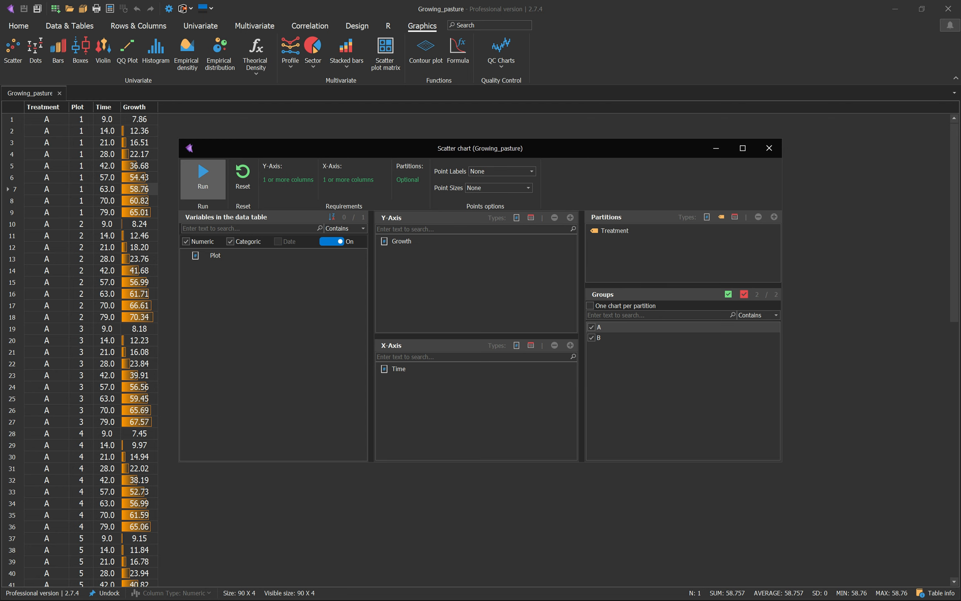
pyautogui.click(203, 178)
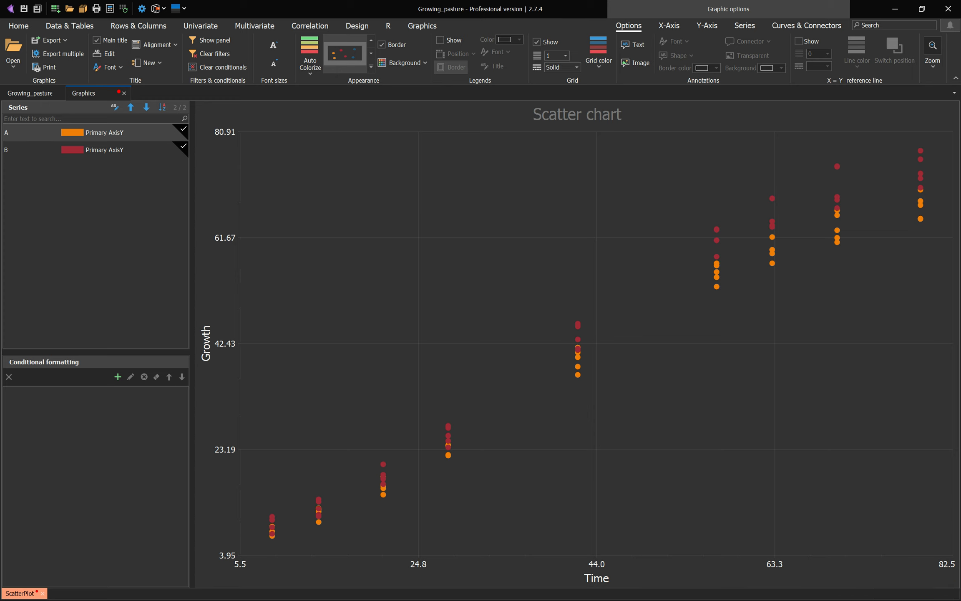
pyautogui.click(33, 150)
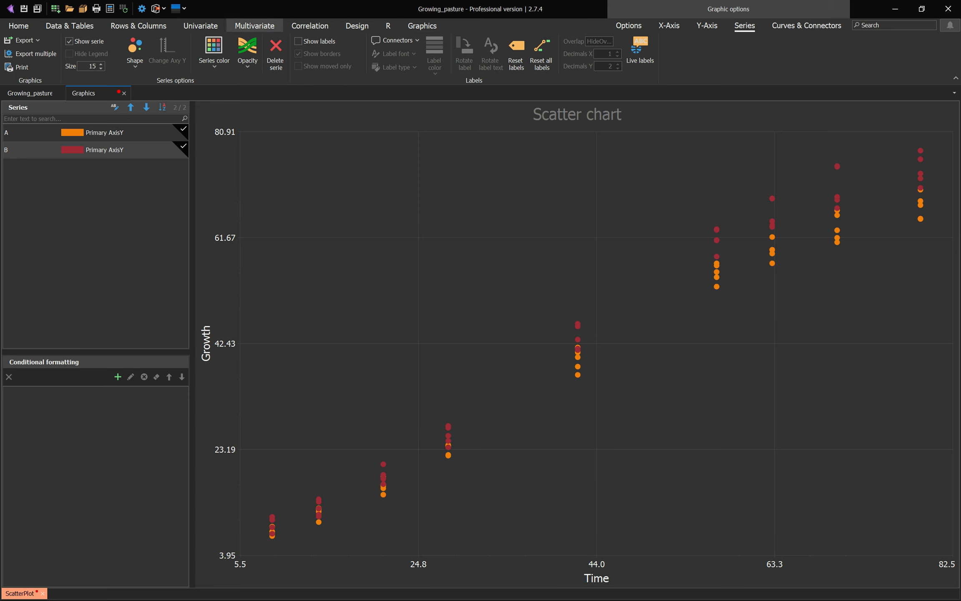
# Start a linear mixed model (LMM) with Growth as response, Plot and Treatment as class factors, and Time as covariate.
pyautogui.click(201, 25)
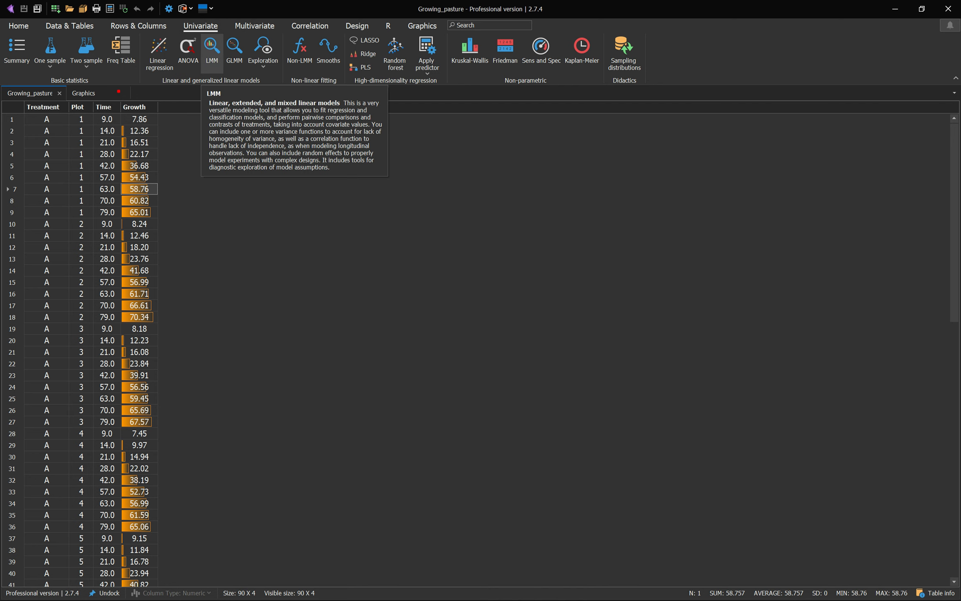
pyautogui.click(211, 50)
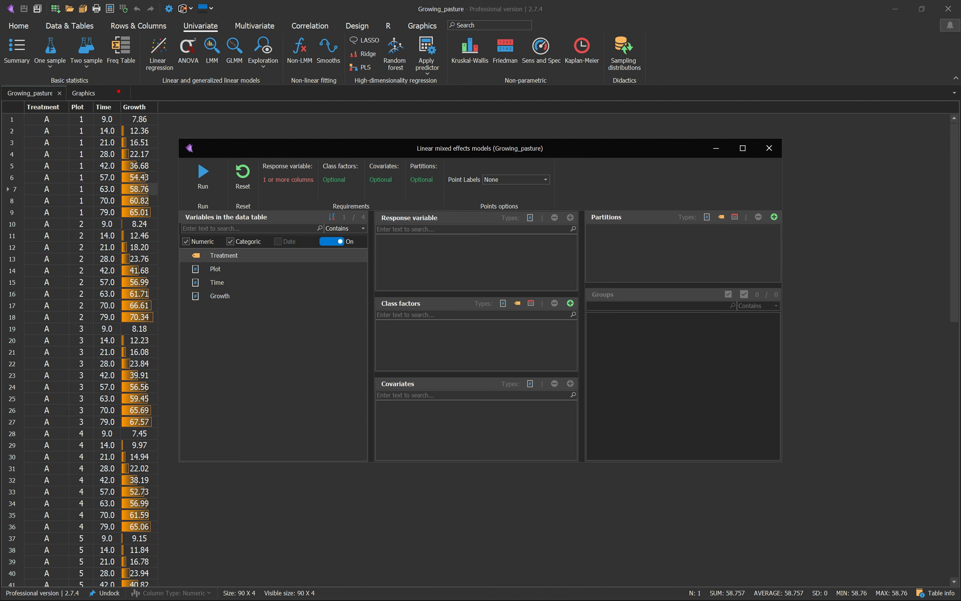
pyautogui.moveTo(219, 295); pyautogui.dragTo(476, 260)
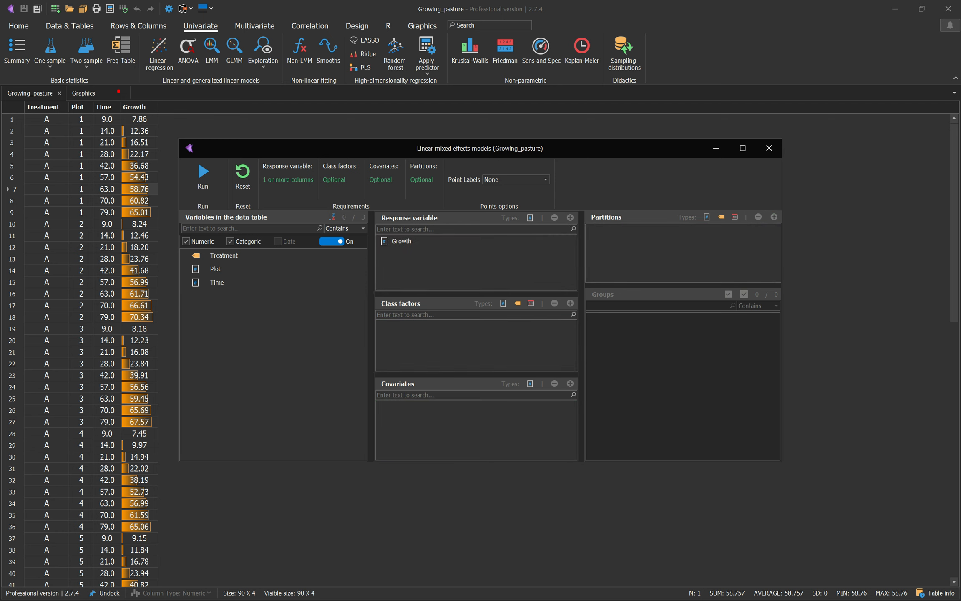
pyautogui.click(217, 282)
pyautogui.moveTo(216, 268); pyautogui.dragTo(442, 334)
pyautogui.moveTo(224, 255); pyautogui.dragTo(404, 340)
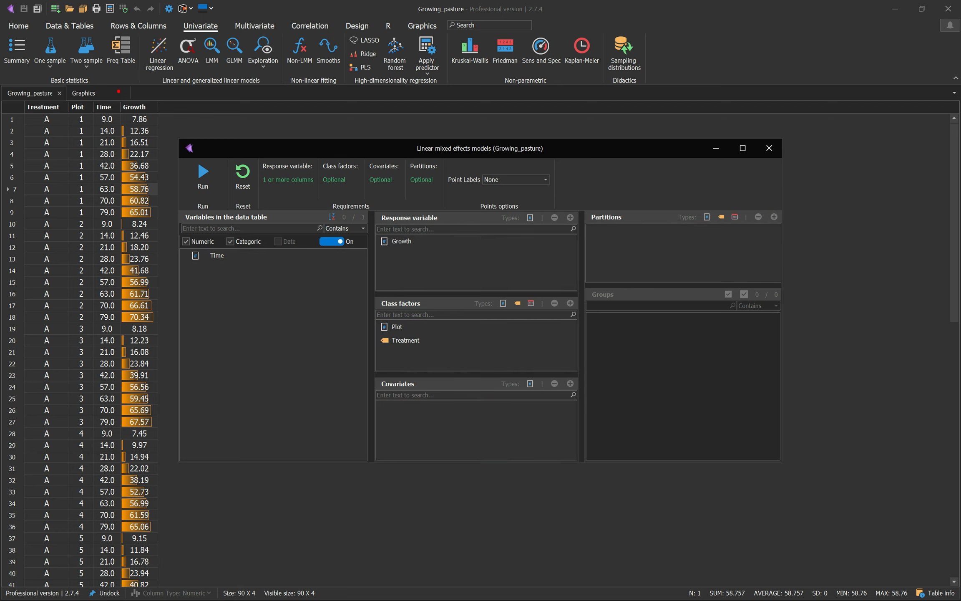
pyautogui.moveTo(217, 255); pyautogui.dragTo(450, 425)
pyautogui.click(203, 175)
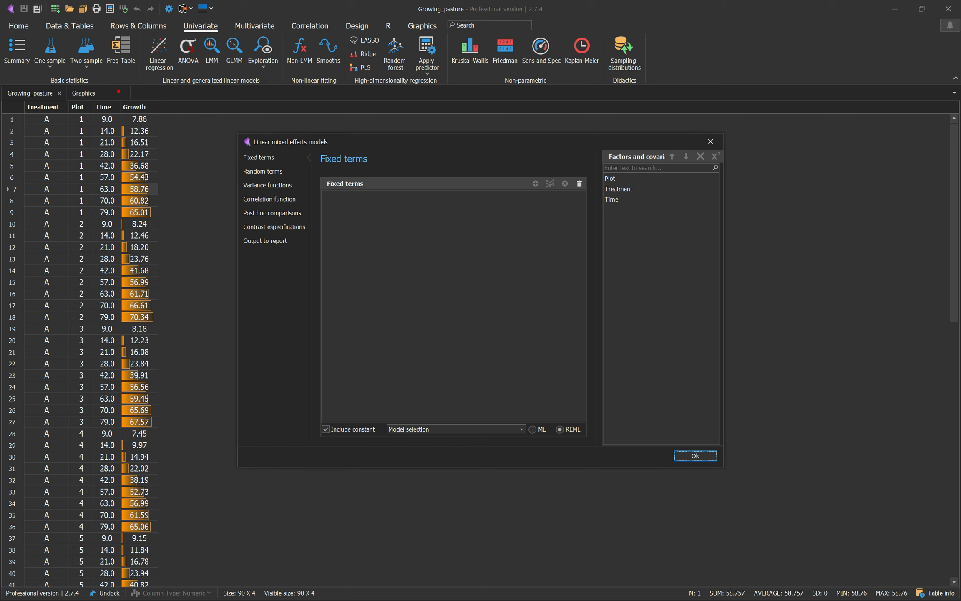
# Add Treatment, Time and their interaction Treatment:Time as the model's fixed terms.
pyautogui.moveTo(629, 189); pyautogui.dragTo(629, 199)
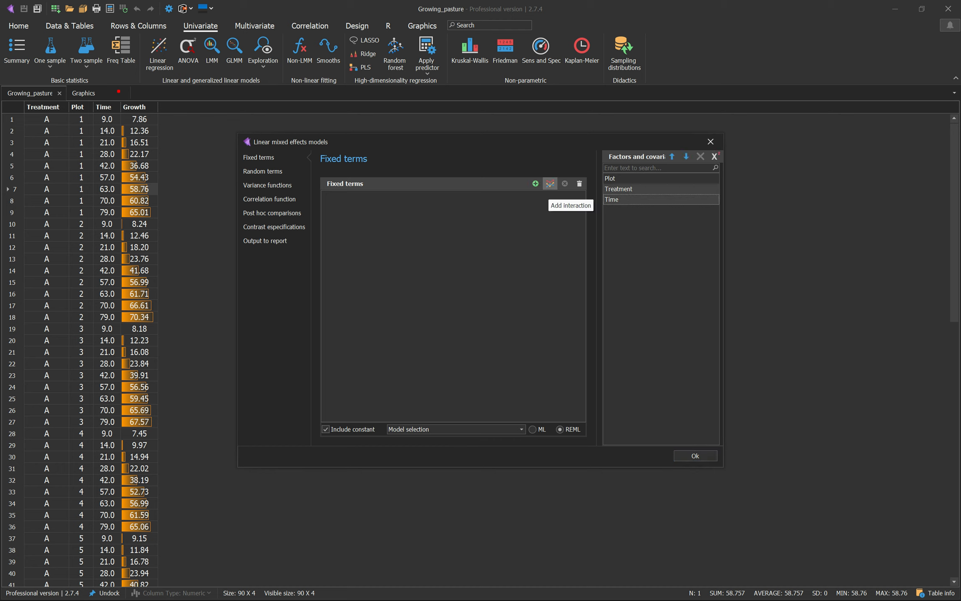
pyautogui.click(550, 184)
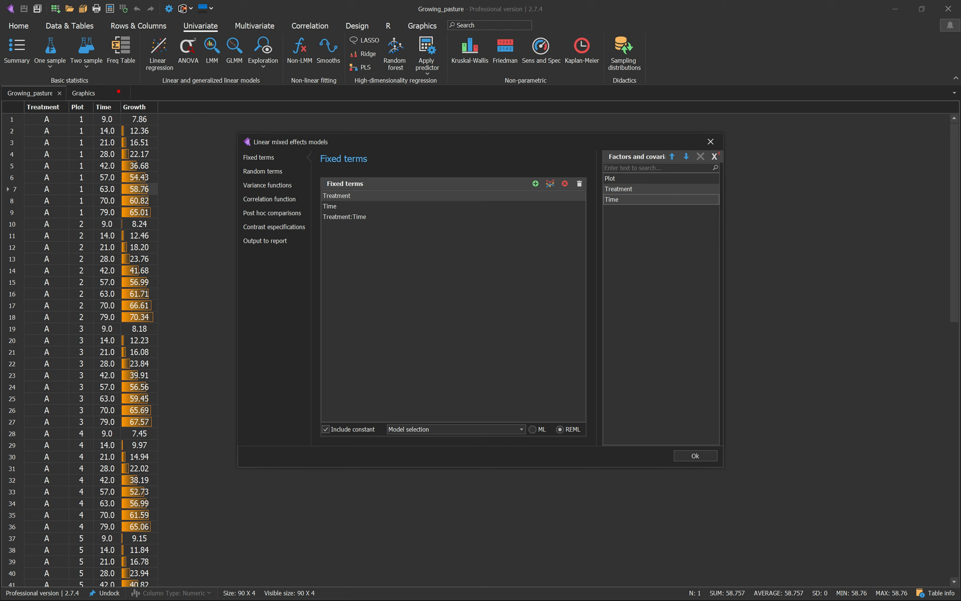
pyautogui.click(337, 196)
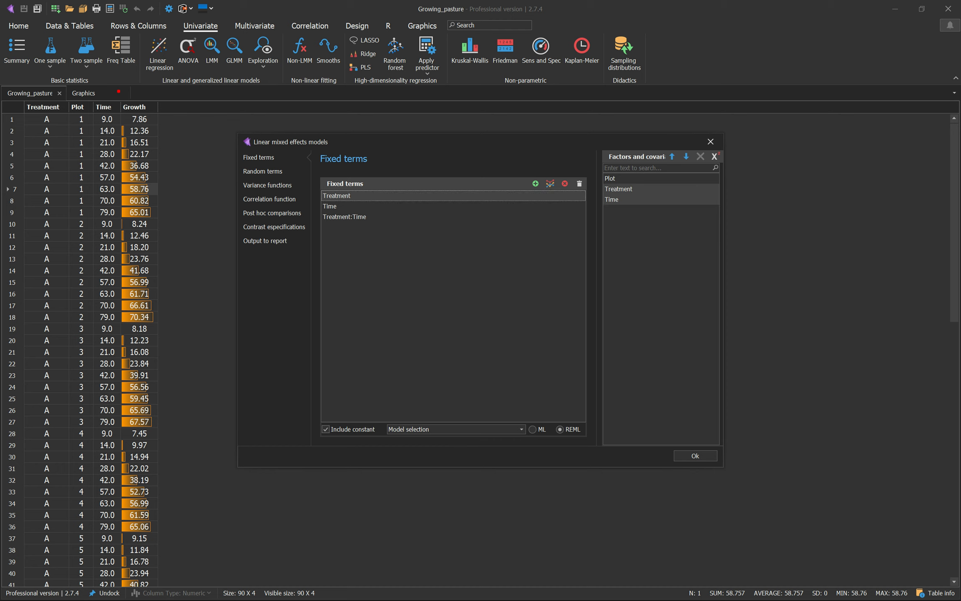
pyautogui.click(330, 206)
pyautogui.click(345, 217)
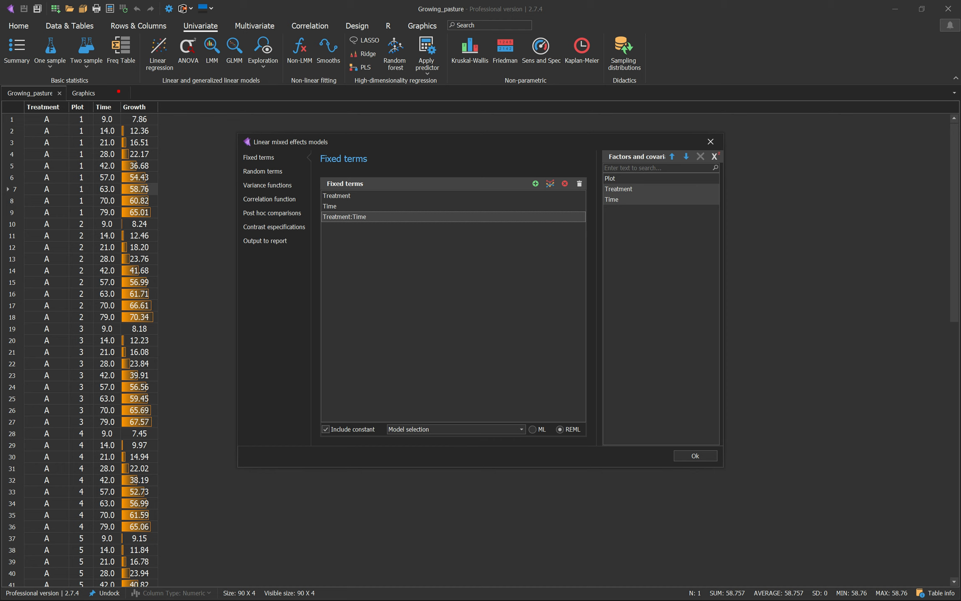
# Add Plot as a random term of the mixed model.
pyautogui.click(263, 171)
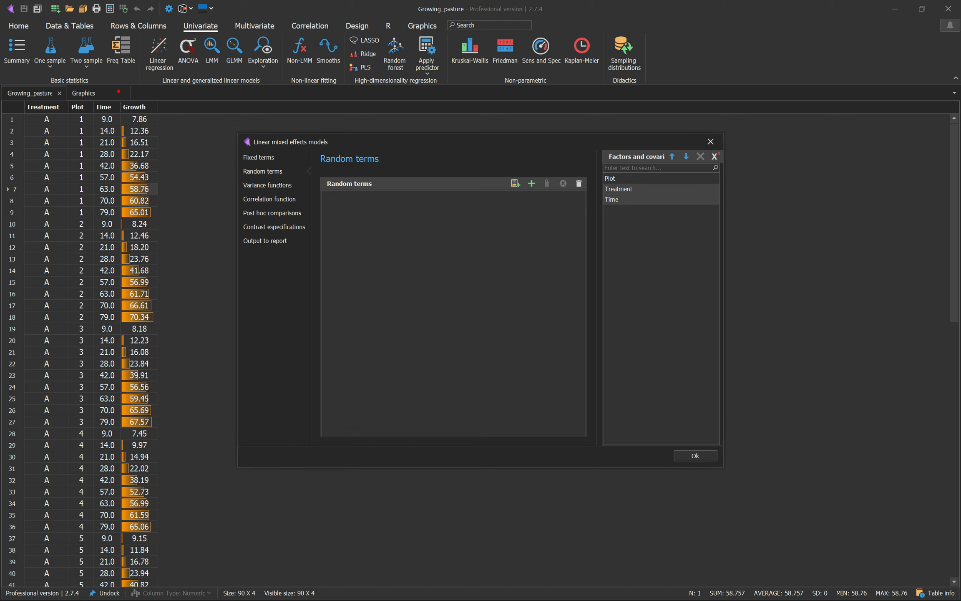
pyautogui.click(610, 179)
pyautogui.click(547, 183)
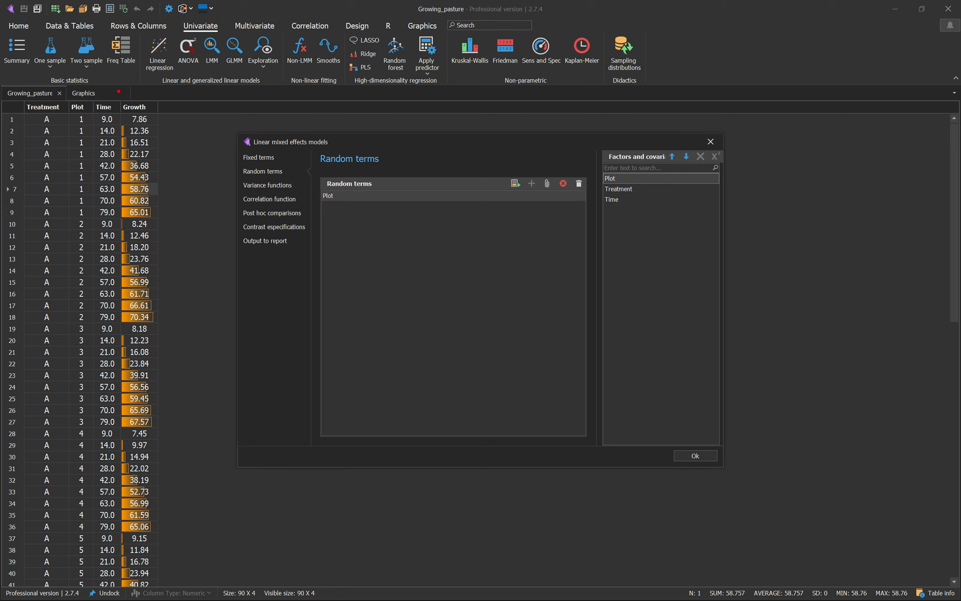
# Include the lack of fit test in the report output and fit the mixed model.
pyautogui.click(267, 240)
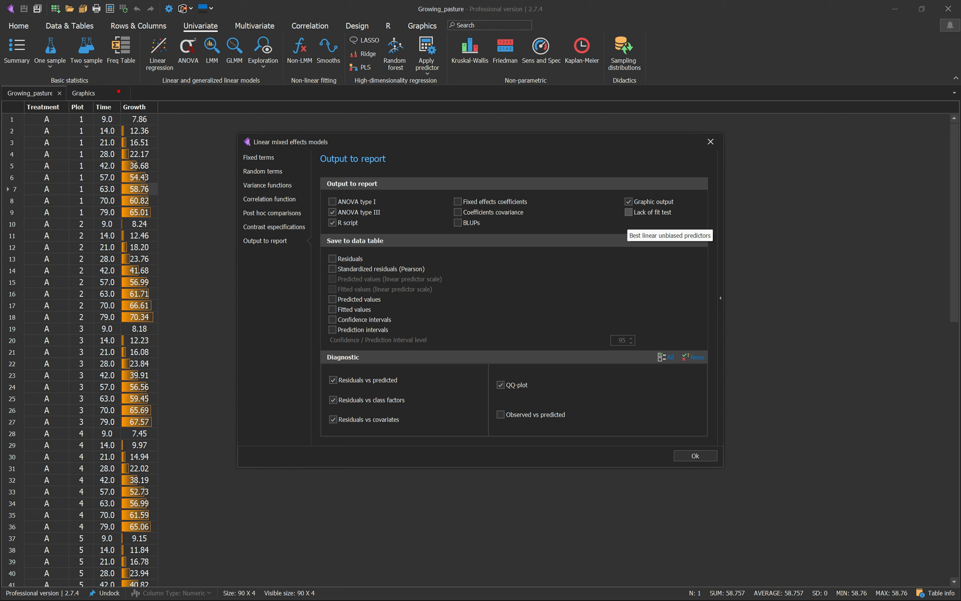
pyautogui.click(628, 212)
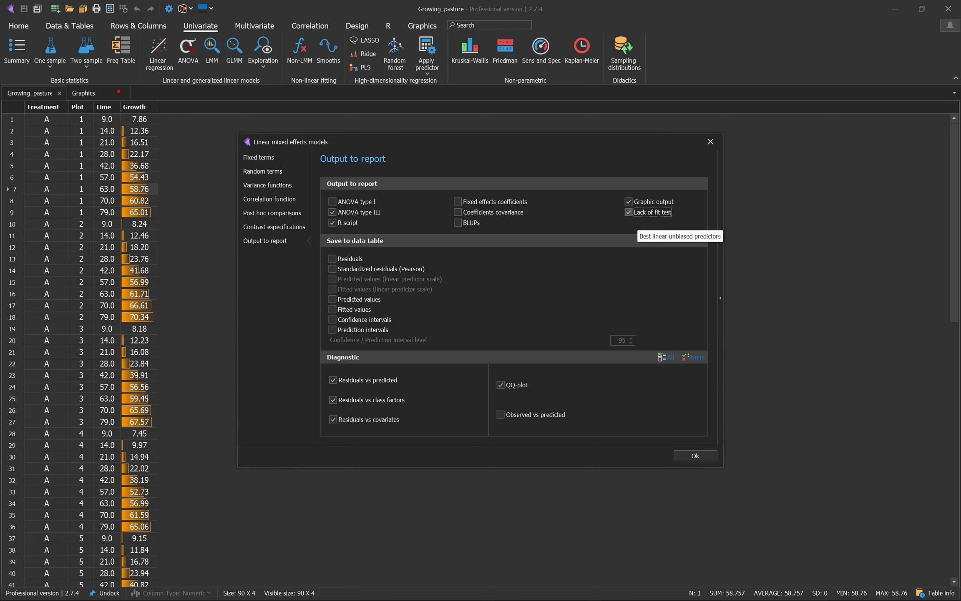
pyautogui.click(695, 456)
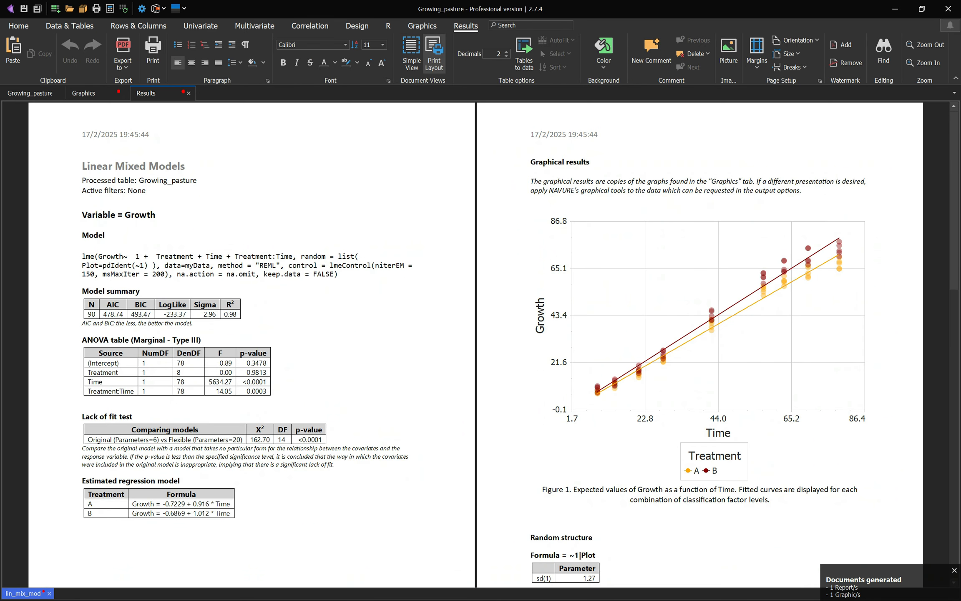
# Examine the mixed model report: ANOVA table, lack of fit test, fitted Growth curves and the standardized residual charts.
pyautogui.click(492, 419)
pyautogui.scroll(2, 492, 419)
pyautogui.scroll(-5, 498, 532)
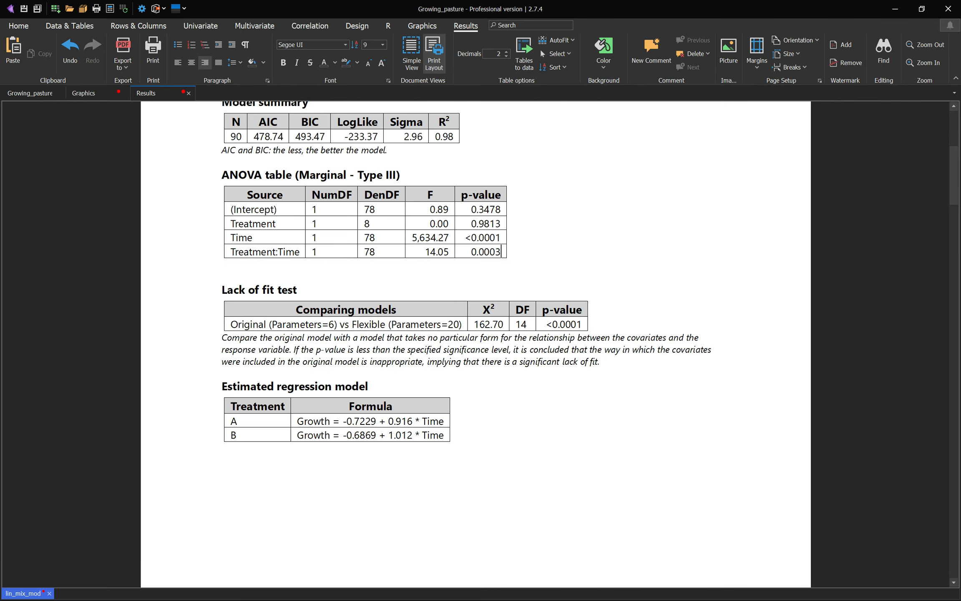
pyautogui.moveTo(542, 324); pyautogui.dragTo(584, 324)
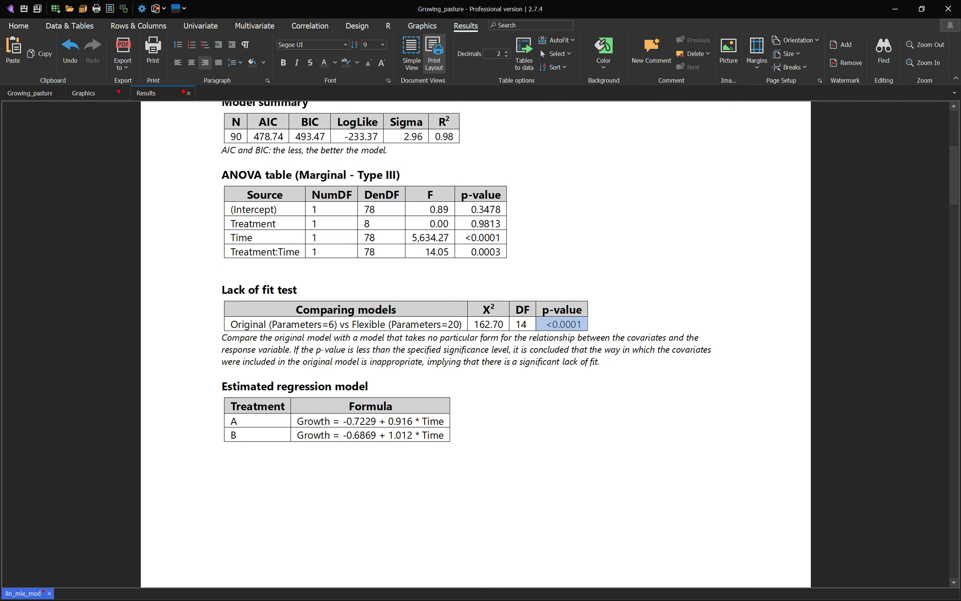
pyautogui.tripleClick(259, 289)
pyautogui.scroll(-15, 475, 344)
pyautogui.scroll(-2, 475, 345)
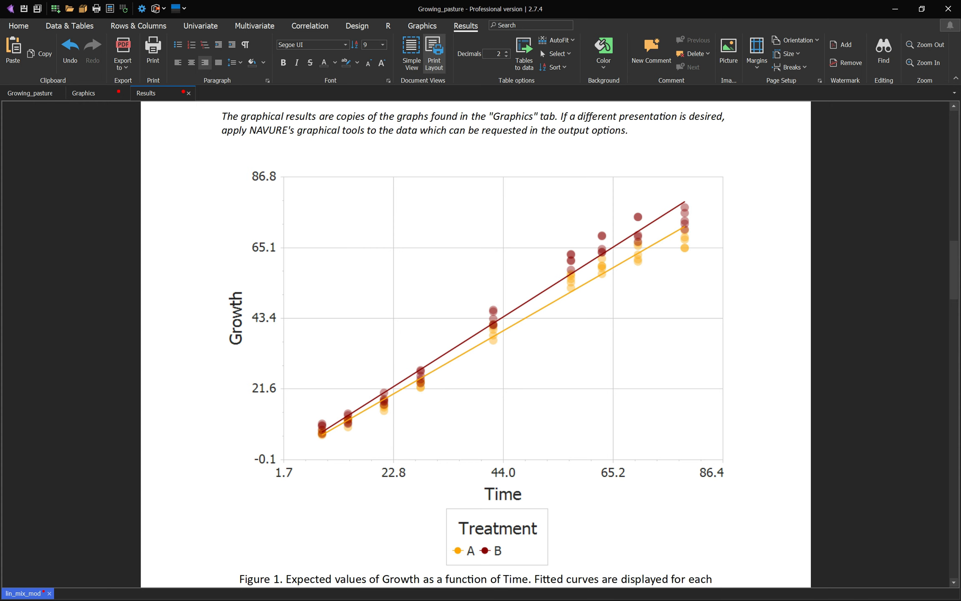
pyautogui.scroll(-18, 475, 344)
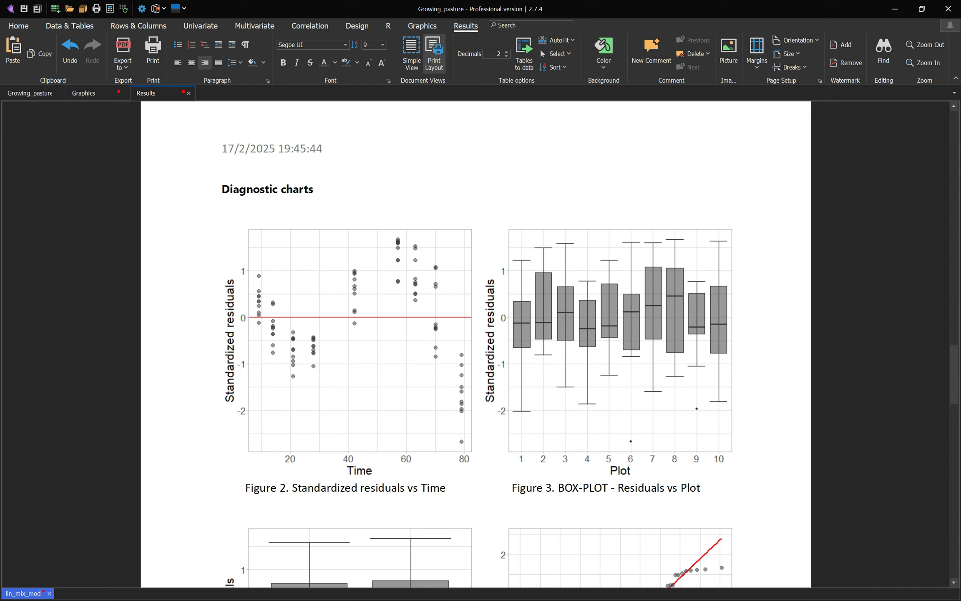
pyautogui.scroll(1, 476, 363)
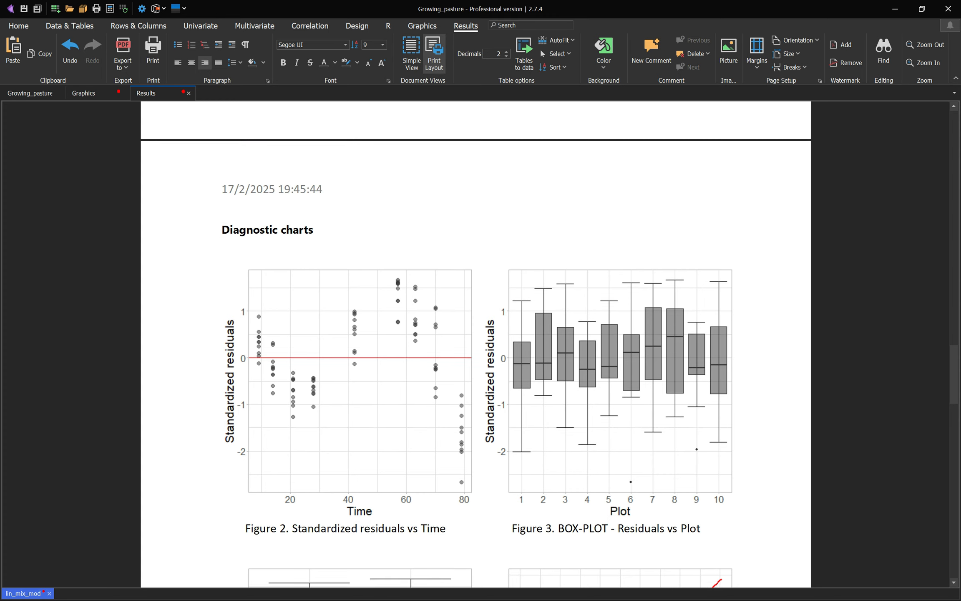
pyautogui.scroll(2, 475, 363)
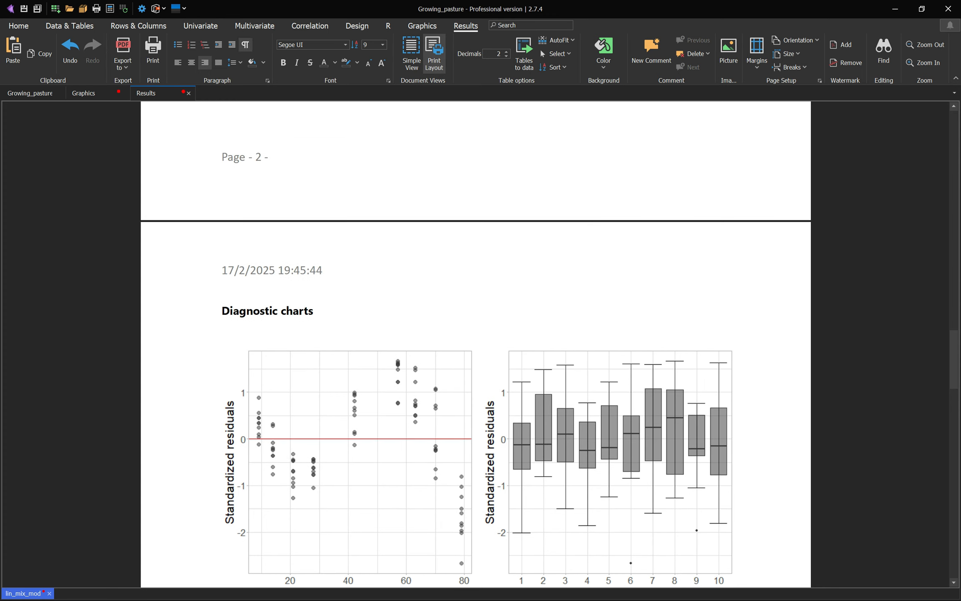
# Reopen the linear mixed model for Growing_pasture and add polynomial terms of Time up to order 3 to the fixed terms.
pyautogui.click(201, 25)
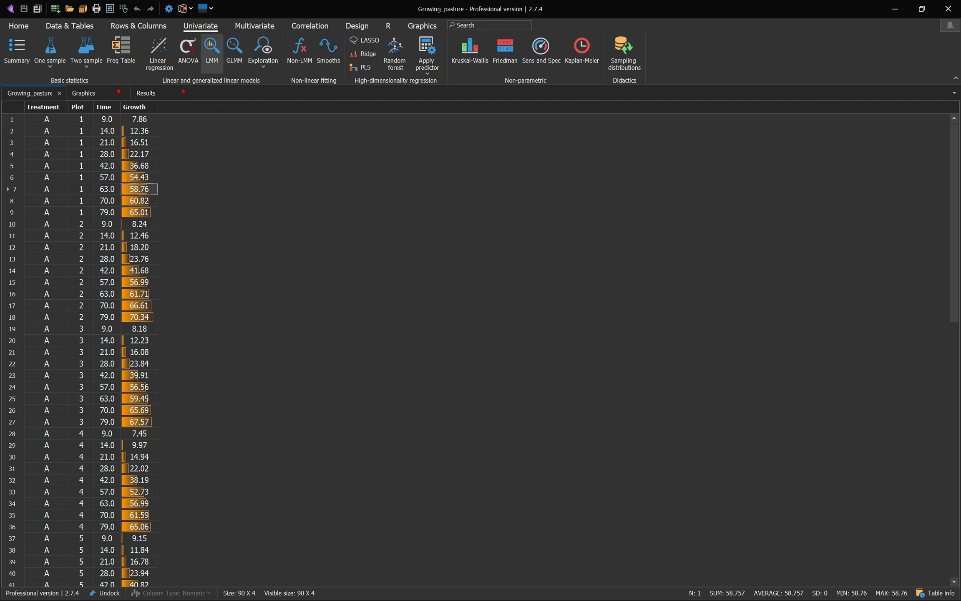
pyautogui.click(211, 49)
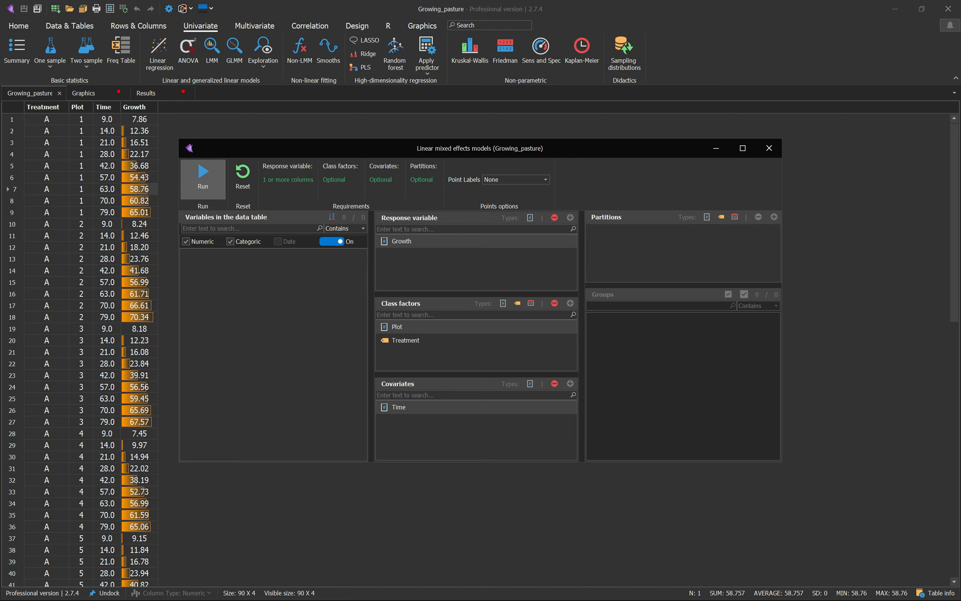
pyautogui.click(203, 179)
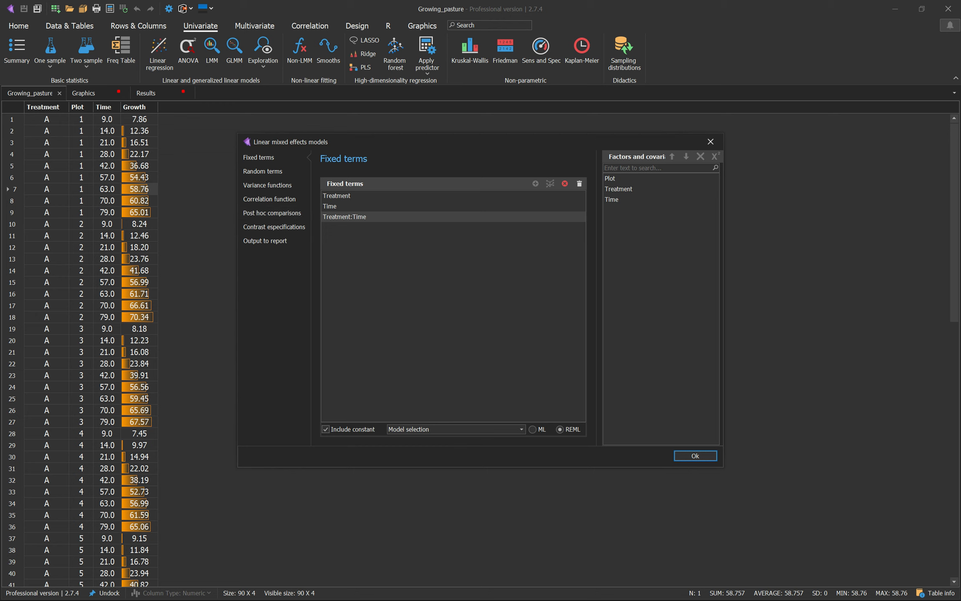
pyautogui.click(612, 199)
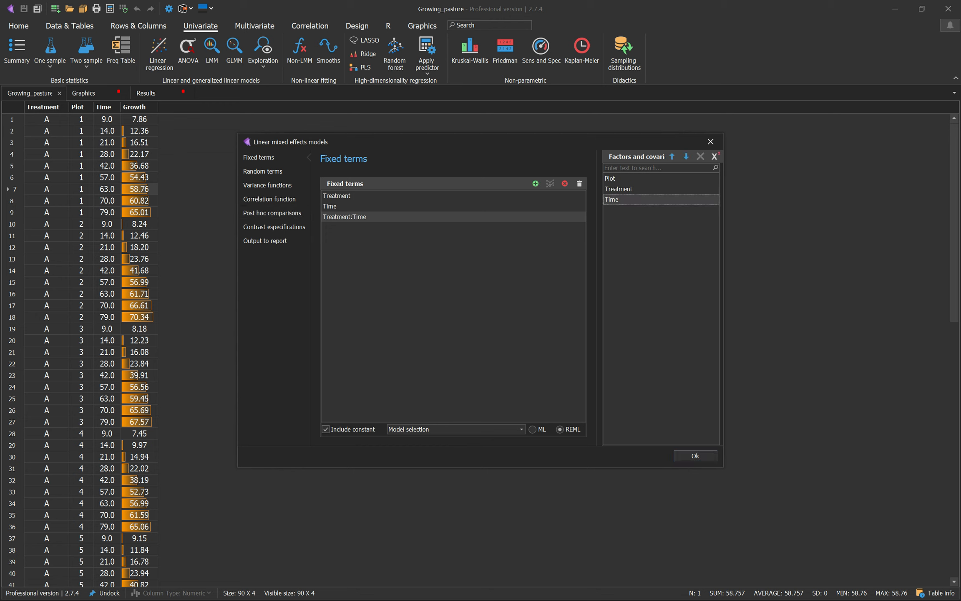
pyautogui.click(715, 156)
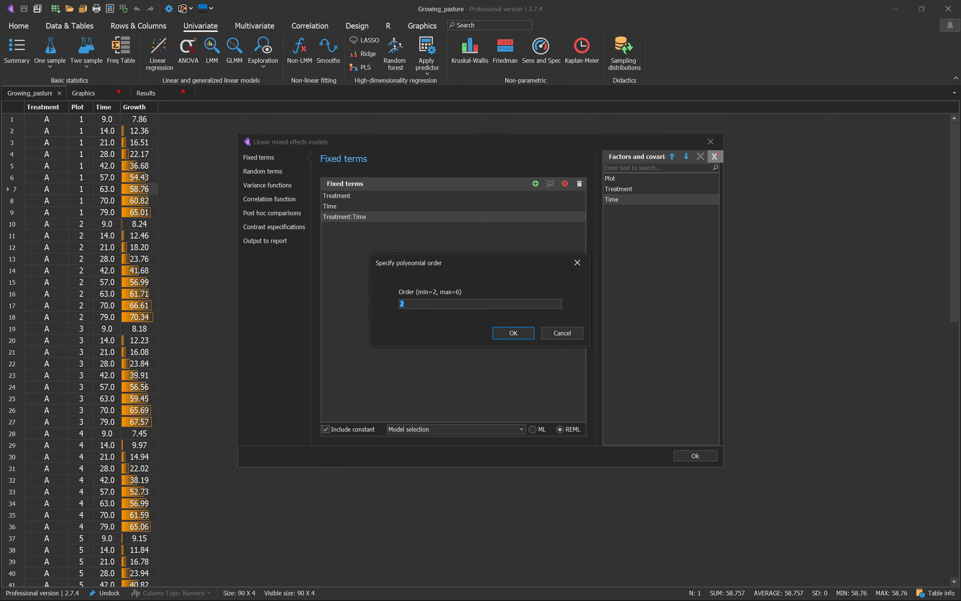
pyautogui.write('3')
pyautogui.click(513, 332)
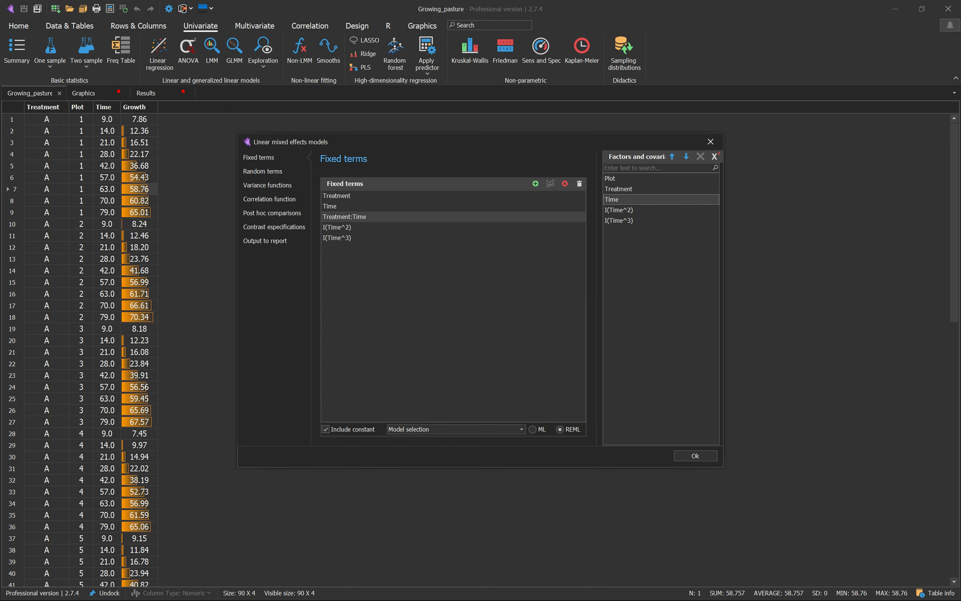
pyautogui.click(619, 210)
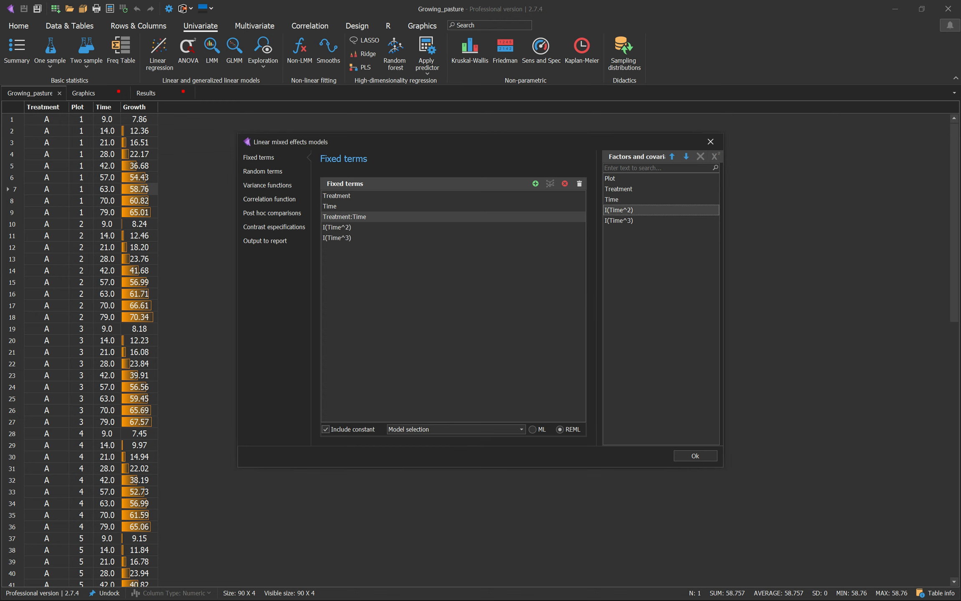
pyautogui.click(618, 220)
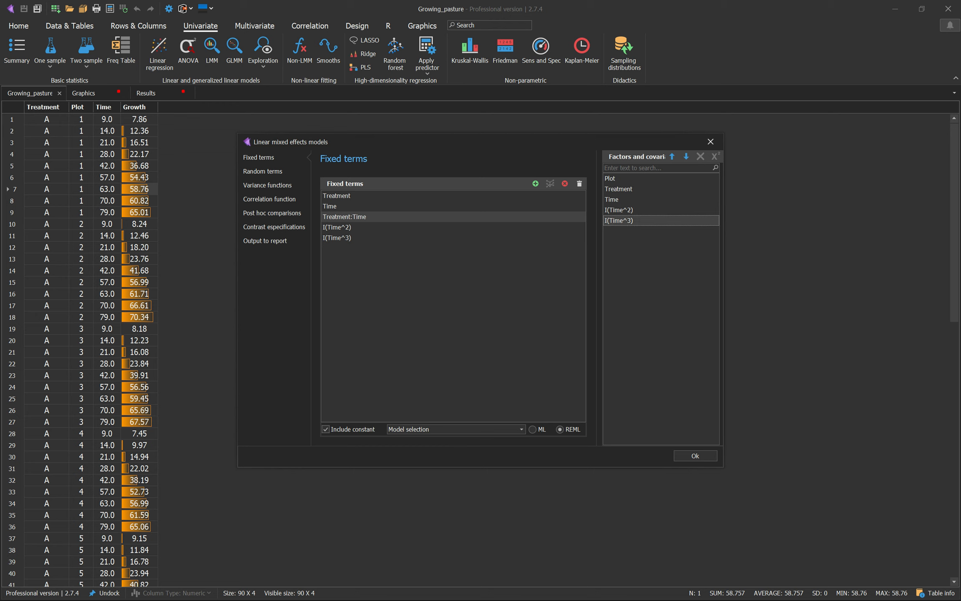
pyautogui.click(336, 227)
pyautogui.click(337, 238)
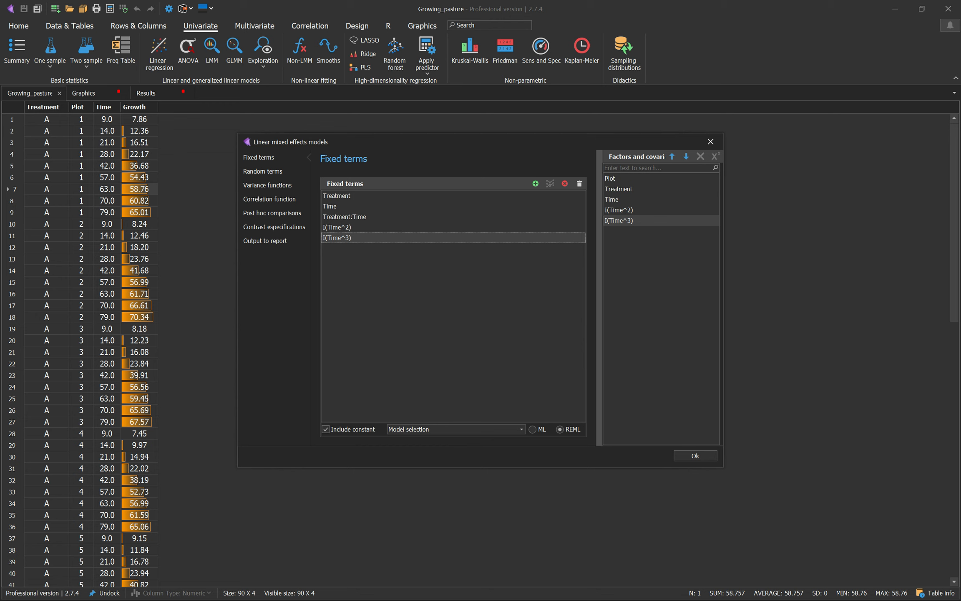
# Add the interactions of Treatment with I(Time^2) and I(Time^3) to the fixed terms and fit the model.
pyautogui.click(618, 189)
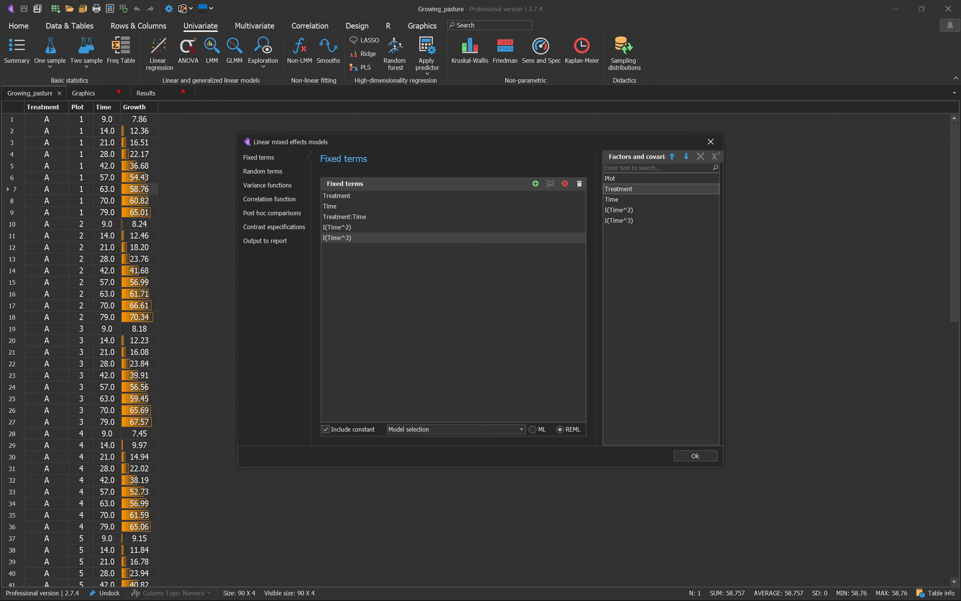
pyautogui.keyDown('ctrl'); pyautogui.click(618, 210); pyautogui.keyUp('ctrl')
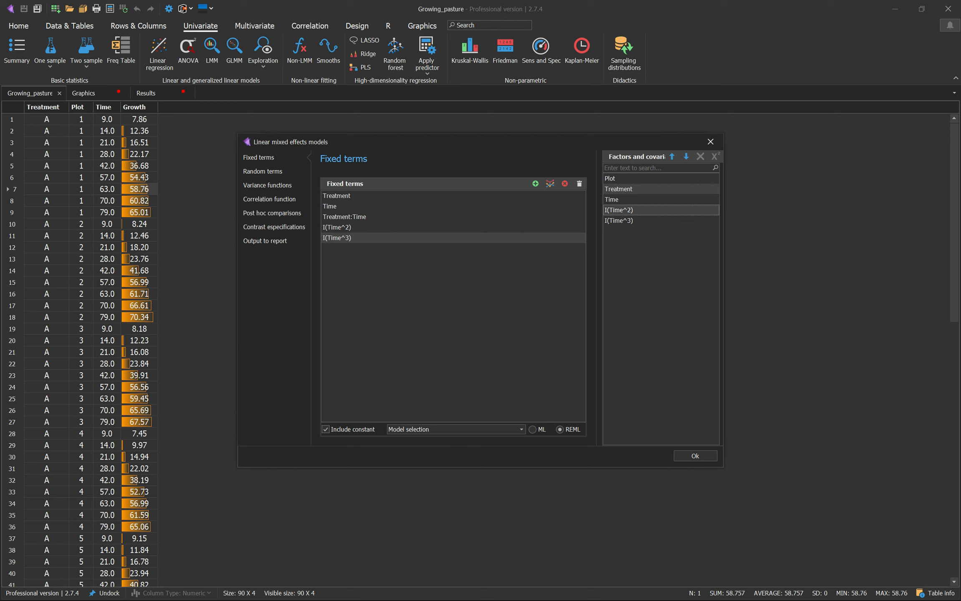
pyautogui.keyDown('ctrl'); pyautogui.click(619, 220); pyautogui.keyUp('ctrl')
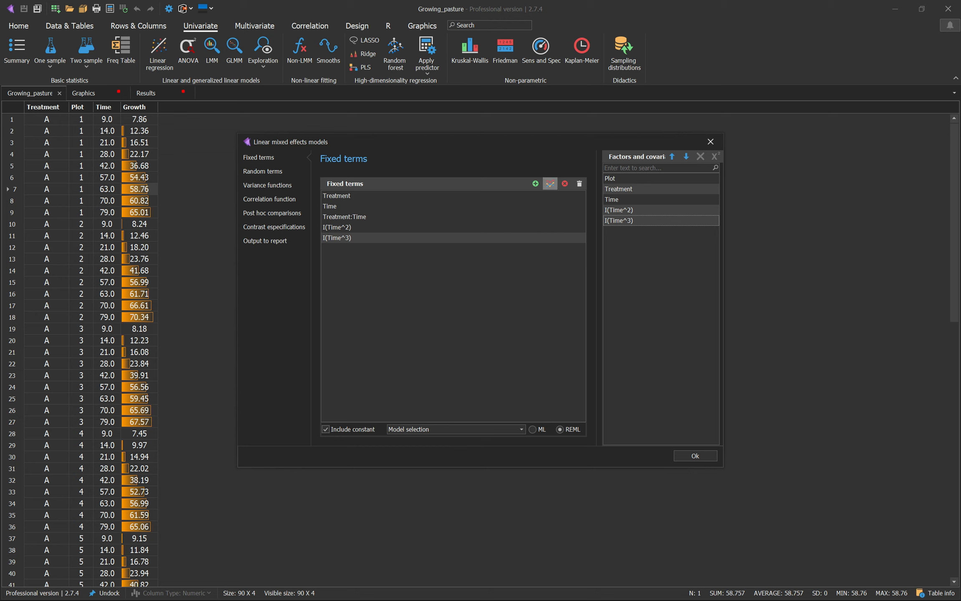
pyautogui.click(550, 183)
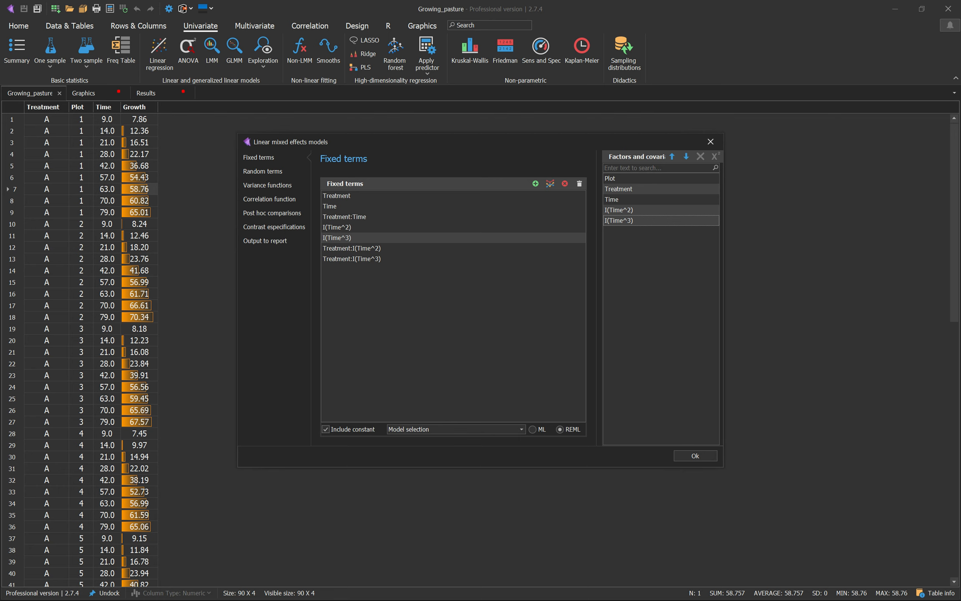
pyautogui.click(351, 248)
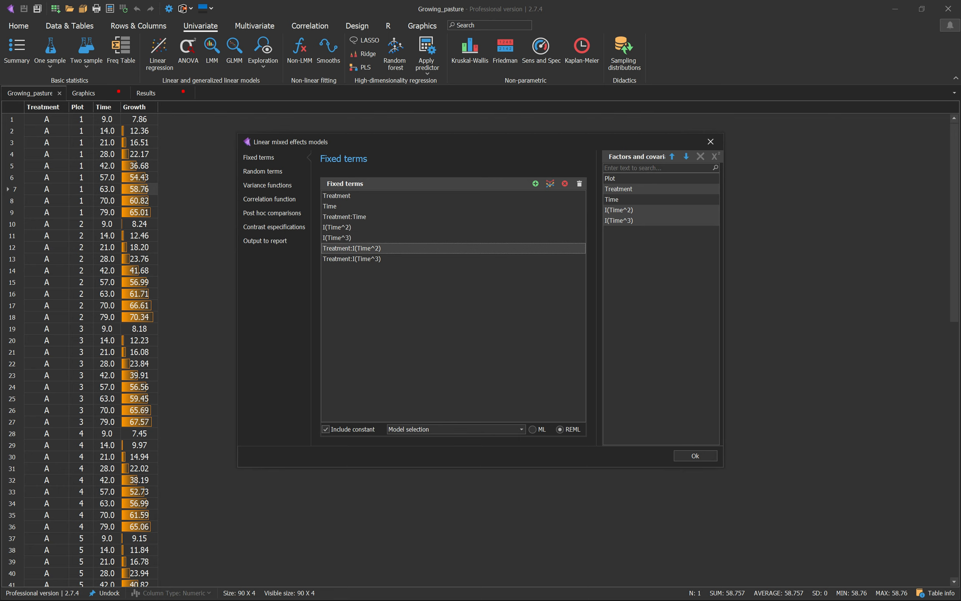
pyautogui.click(351, 258)
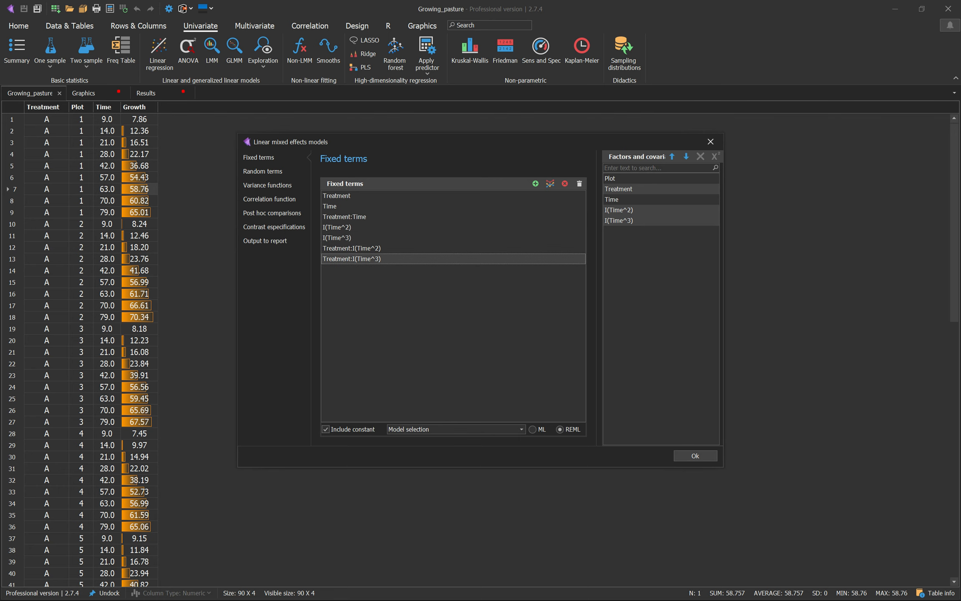
pyautogui.click(695, 455)
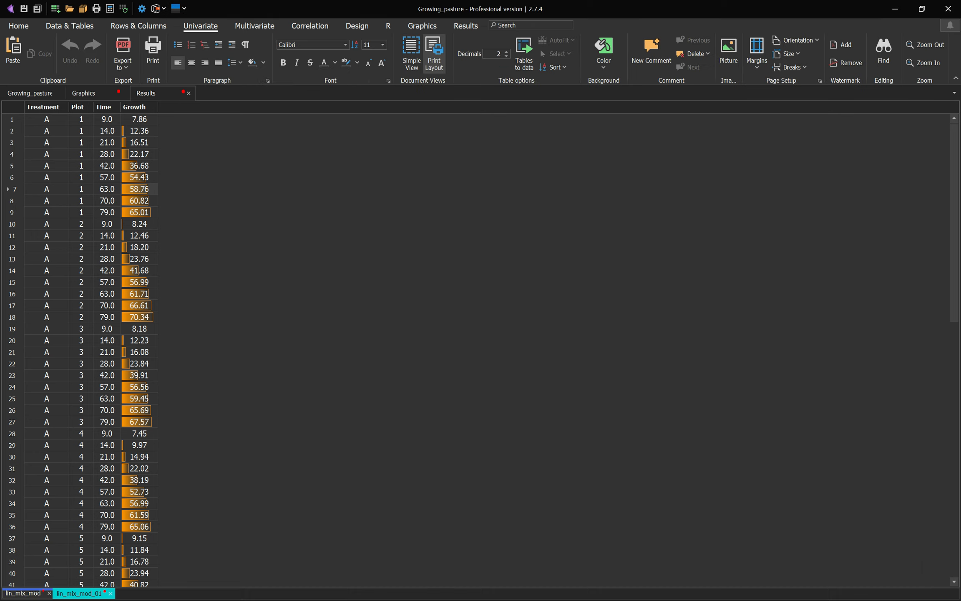
# Examine the cubic model's report: ANOVA table, lack of fit p-value, estimated regression formulas, fitted Growth curves and standardized residual charts.
pyautogui.scroll(3, 476, 344)
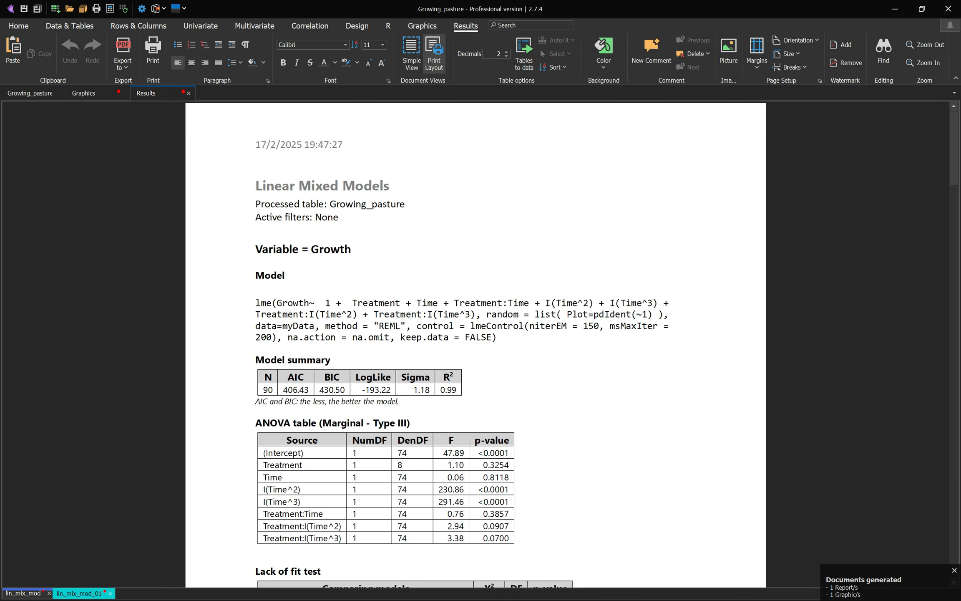
pyautogui.scroll(-3, 476, 344)
pyautogui.scroll(-1, 475, 345)
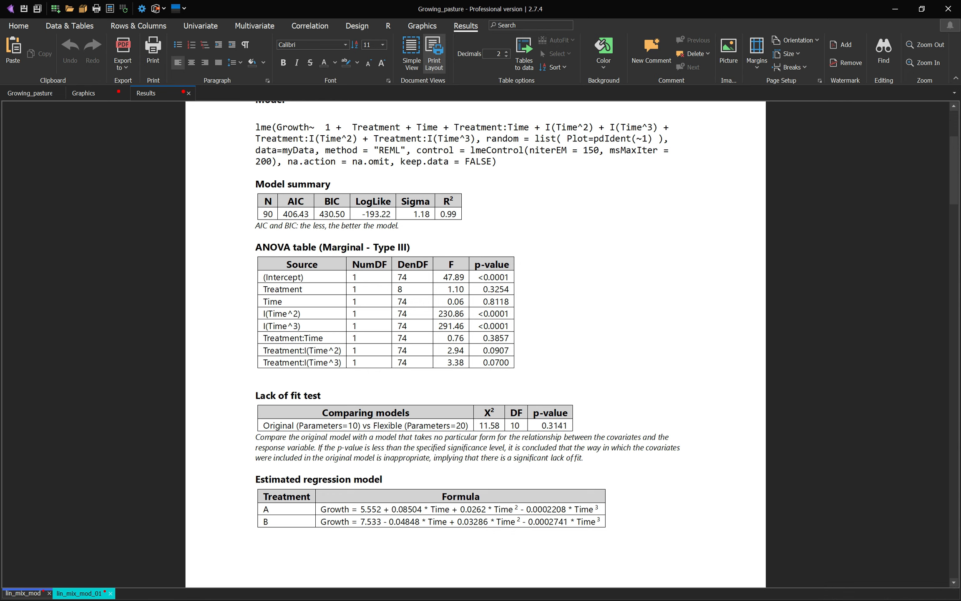
pyautogui.doubleClick(542, 425)
pyautogui.scroll(-7, 555, 425)
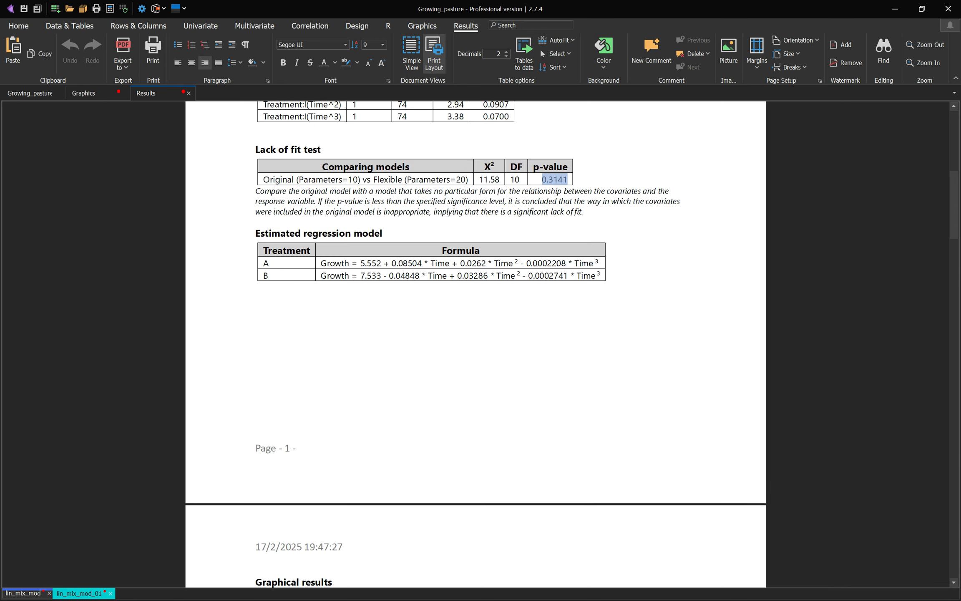
pyautogui.scroll(-13, 475, 344)
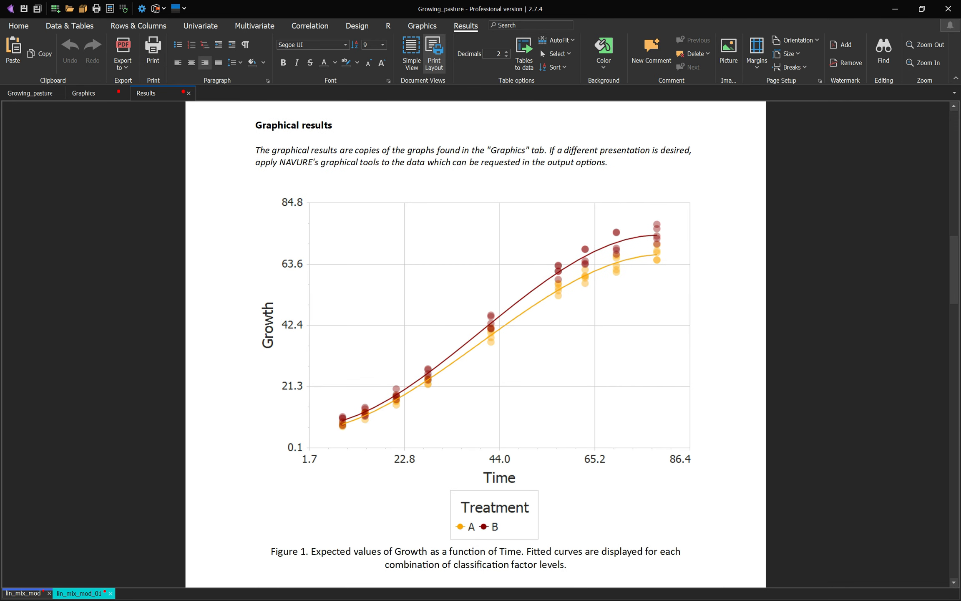
pyautogui.scroll(-16, 476, 344)
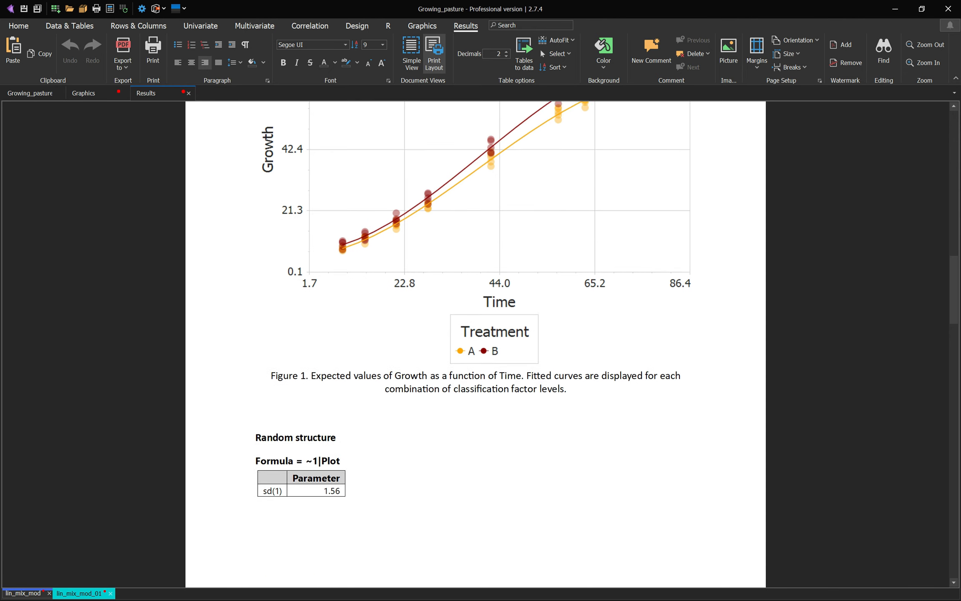
pyautogui.scroll(-3, 476, 345)
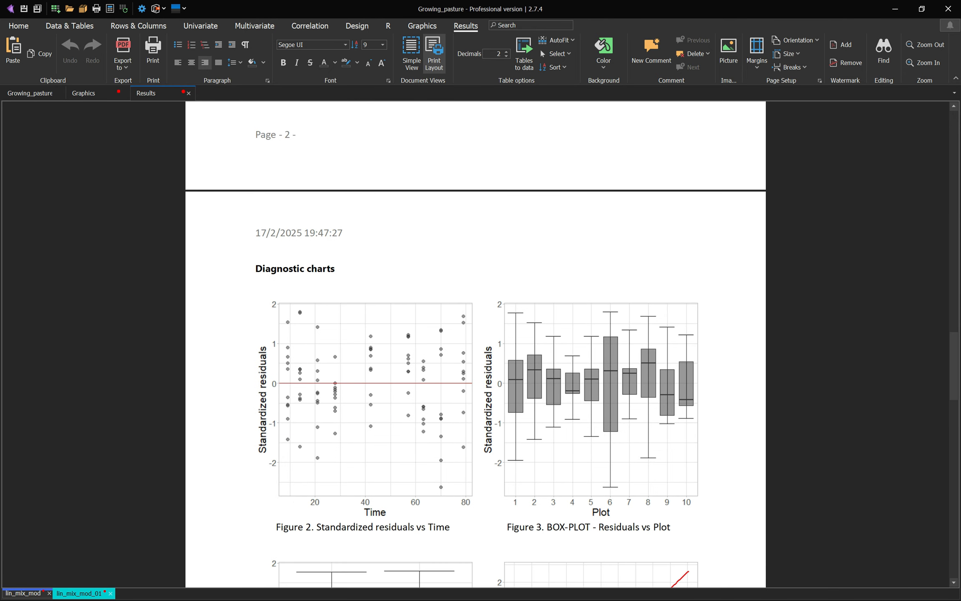
pyautogui.scroll(12, 476, 344)
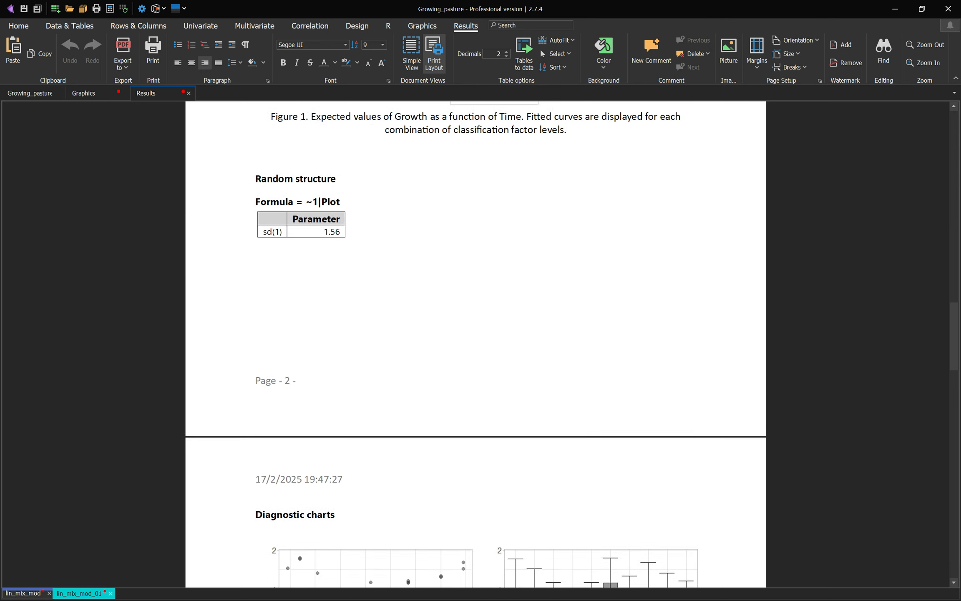
pyautogui.scroll(10, 475, 345)
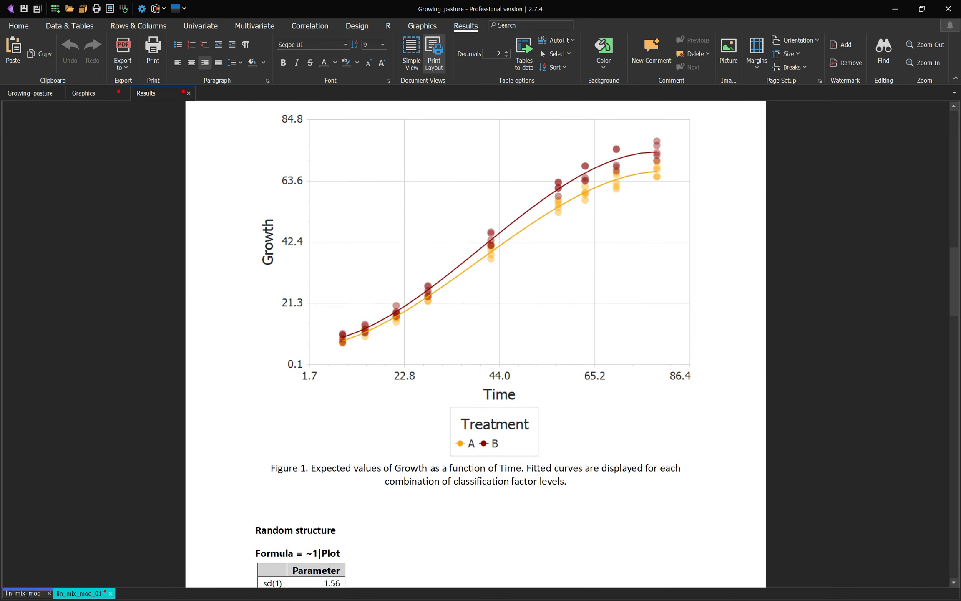
pyautogui.scroll(16, 476, 345)
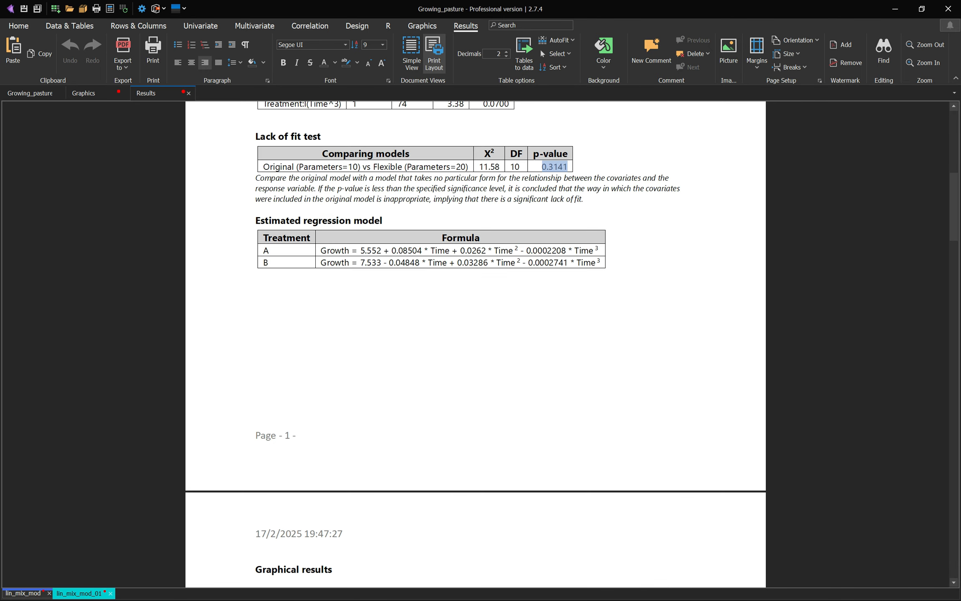
pyautogui.scroll(2, 476, 344)
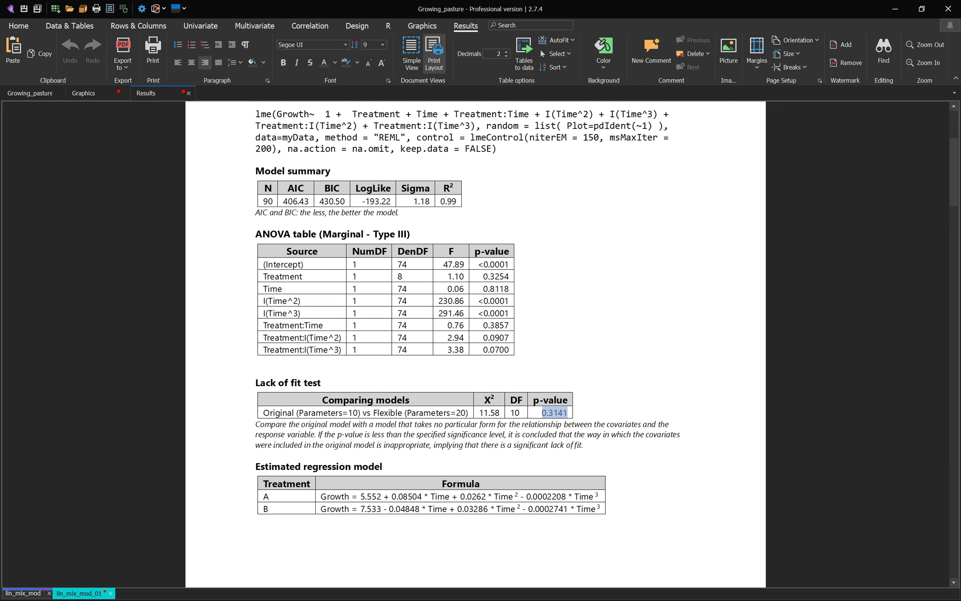
# Enlarge the (Intercept) row of the ANOVA table and shrink it back towards its original height.
pyautogui.press('Return')
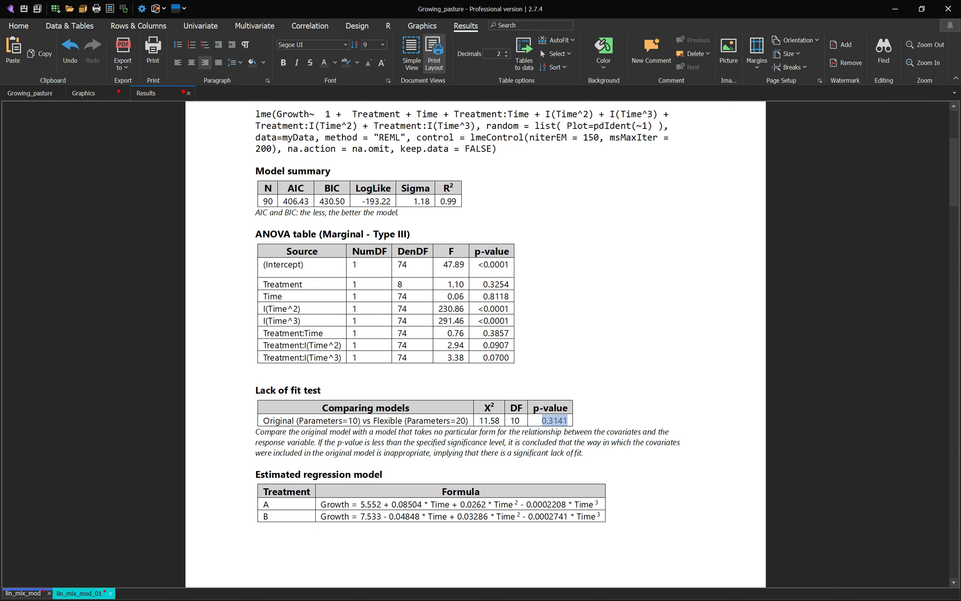
pyautogui.moveTo(276, 264); pyautogui.dragTo(301, 357)
pyautogui.click(509, 321)
pyautogui.hotkey('ctrl', 'z')
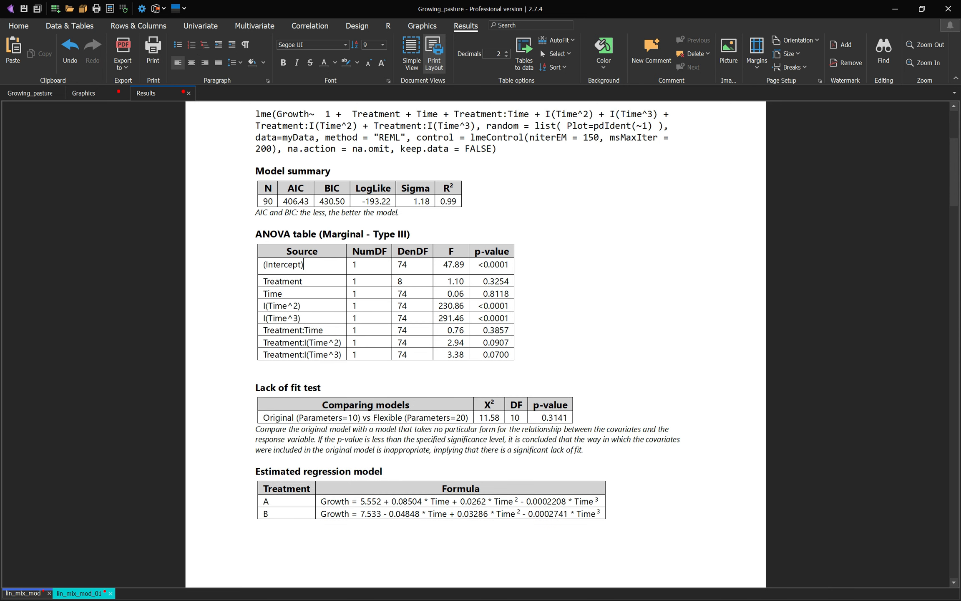
pyautogui.moveTo(302, 274); pyautogui.dragTo(302, 272)
pyautogui.click(509, 328)
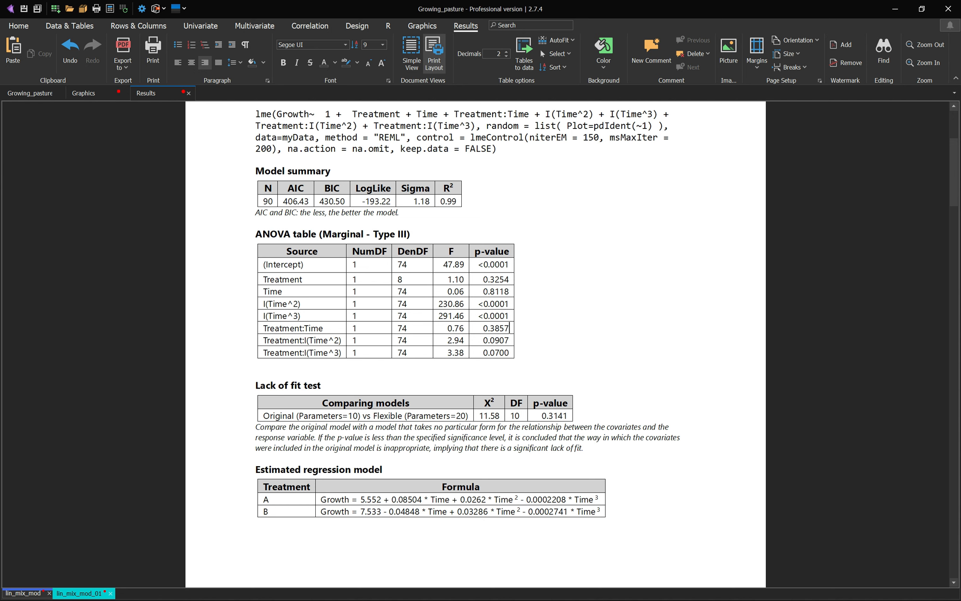
# Reopen the linear mixed model's fixed terms and review the available model selection methods without choosing one.
pyautogui.click(201, 25)
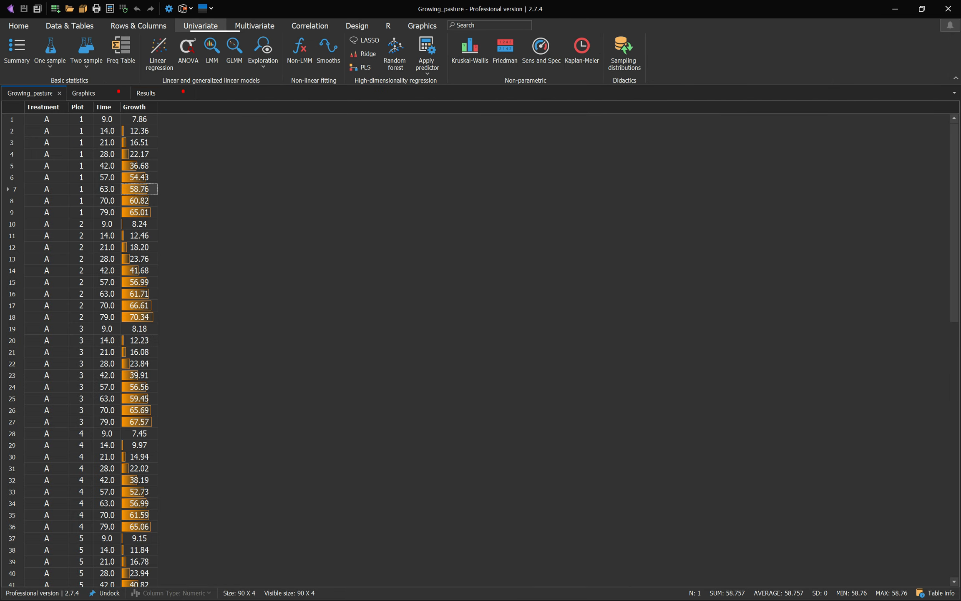
pyautogui.click(212, 50)
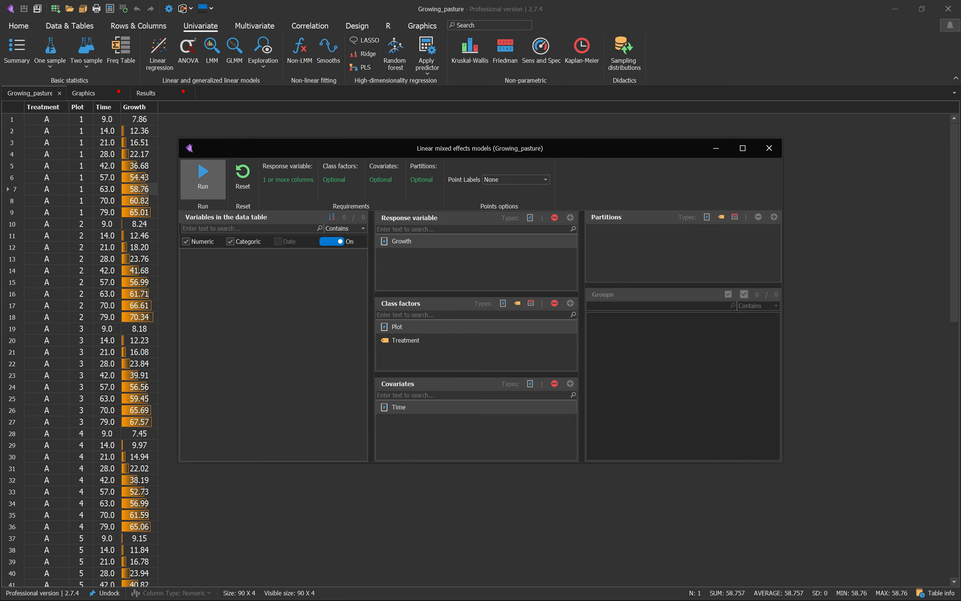
pyautogui.click(203, 178)
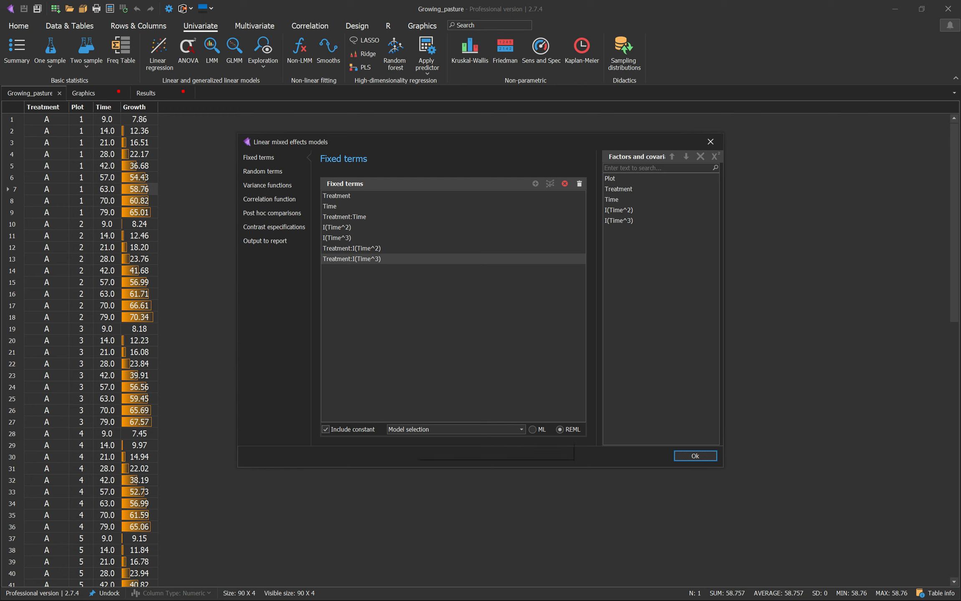
pyautogui.click(521, 429)
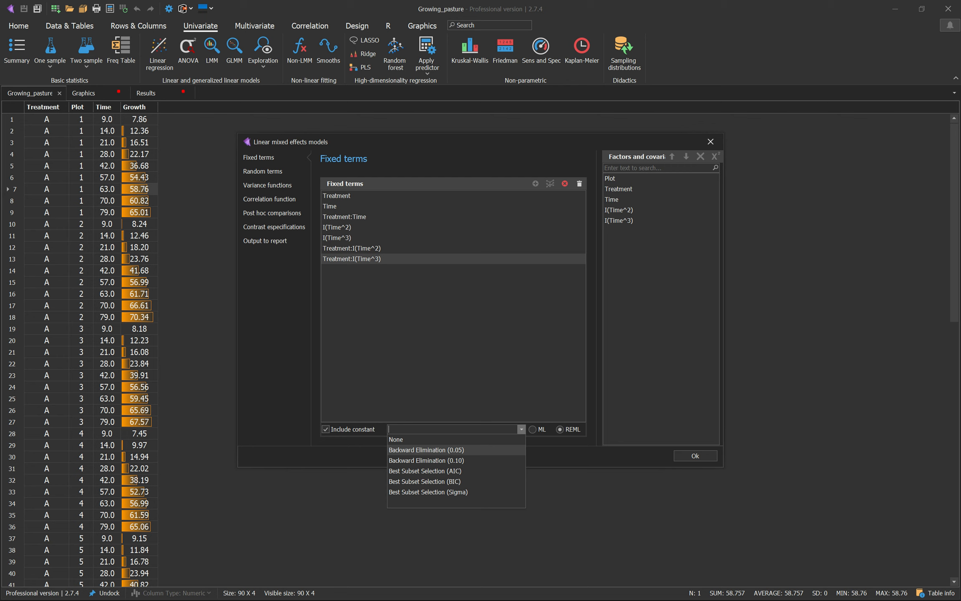
pyautogui.press('Down')
pyautogui.press('Down')
pyautogui.press('Down')
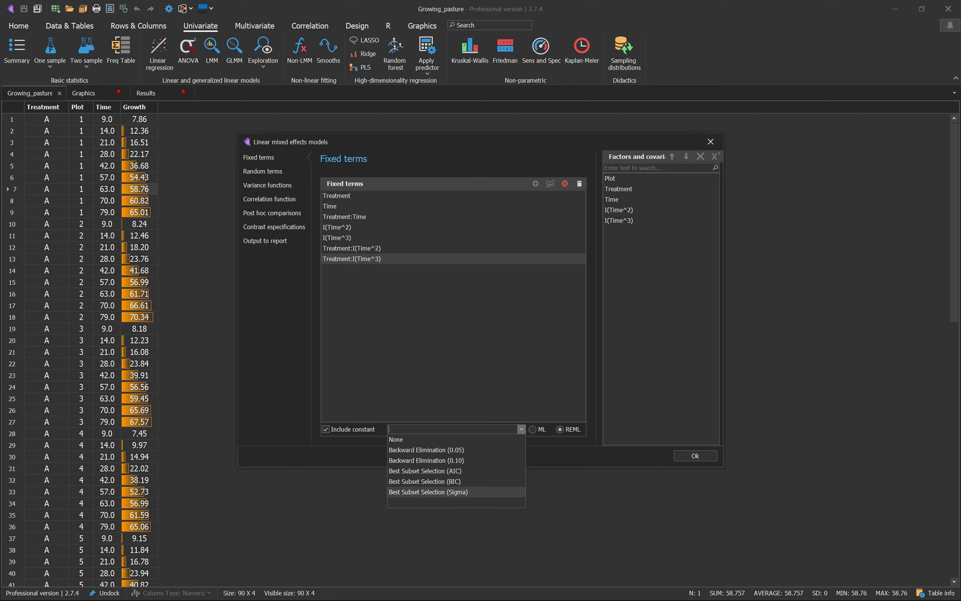
pyautogui.press('Escape')
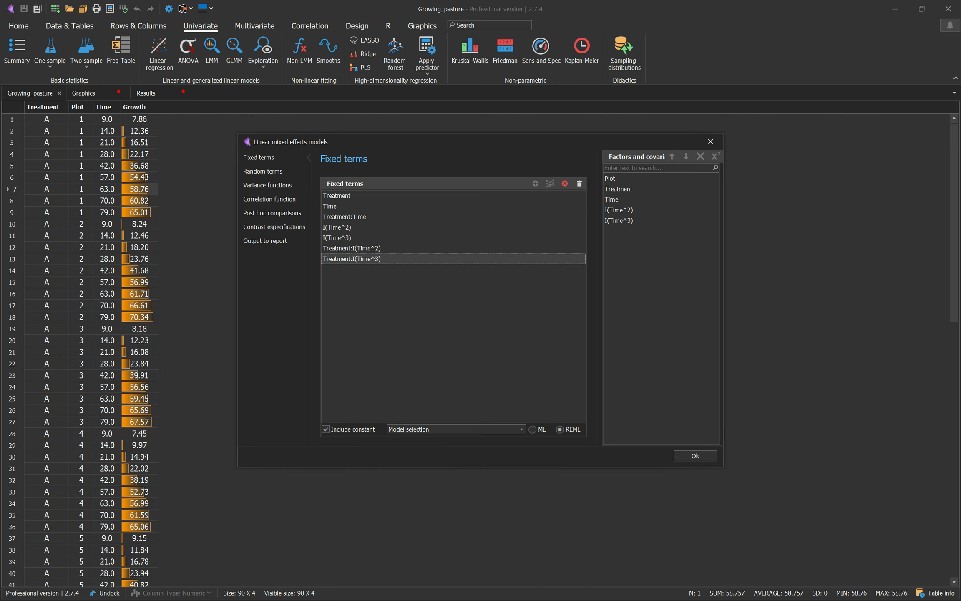
# Set the fixed terms' model selection to Best Subset Selection (AIC) and fit the linear mixed model.
pyautogui.click(521, 429)
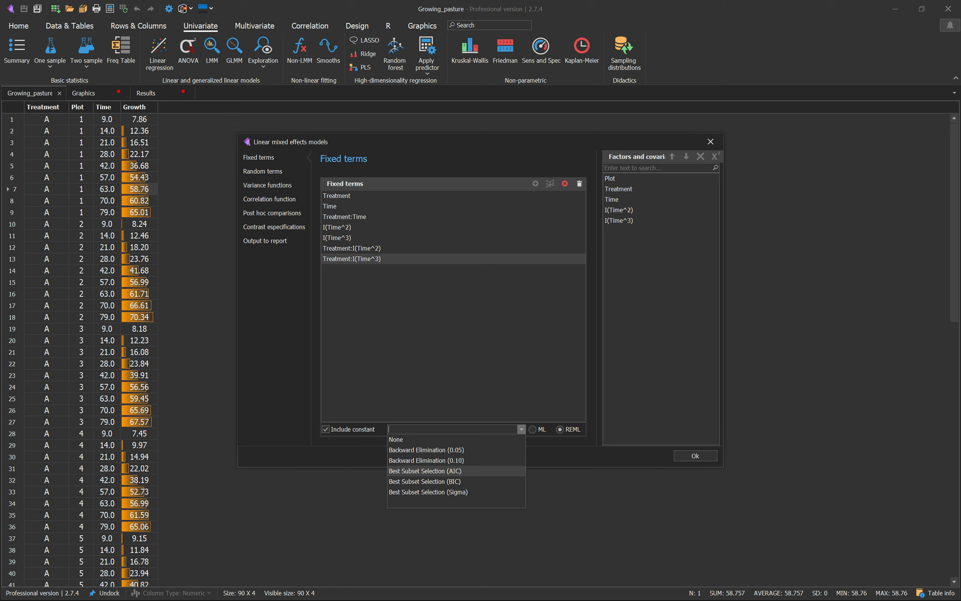
pyautogui.press('Return')
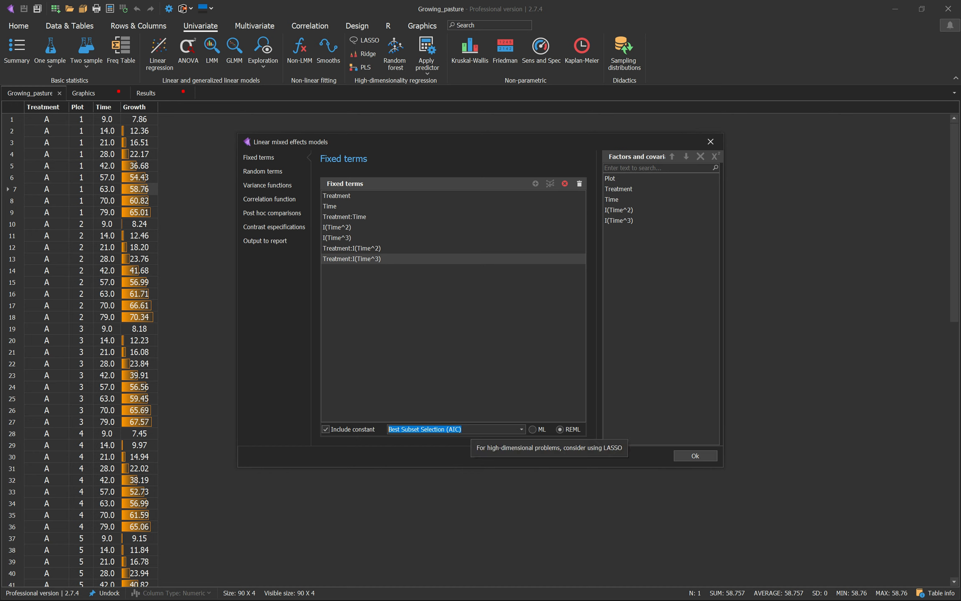
pyautogui.click(695, 455)
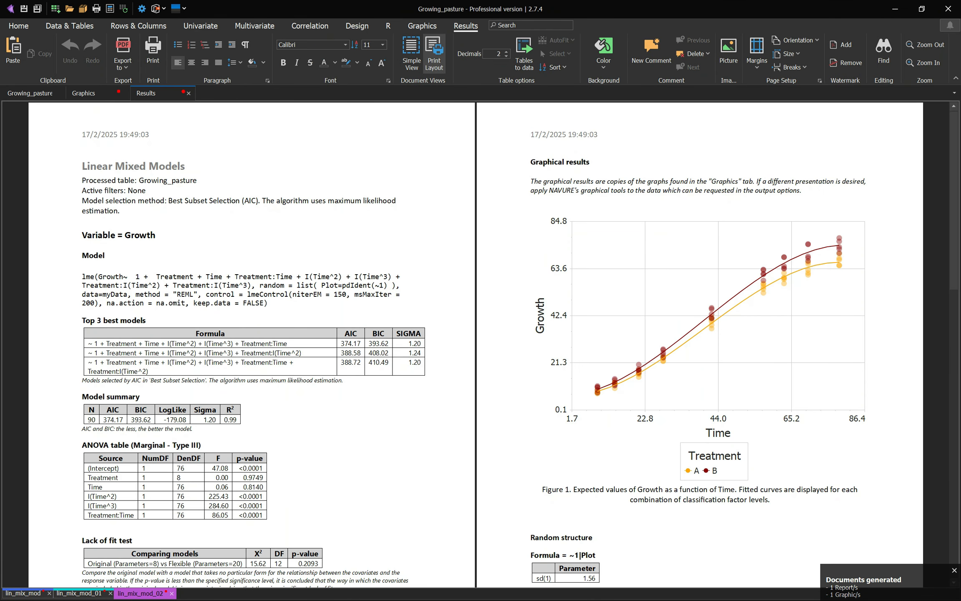
# Examine the Top 3 best models table in the new report, highlighting the table and the first-ranked model's formula.
pyautogui.scroll(5, 476, 345)
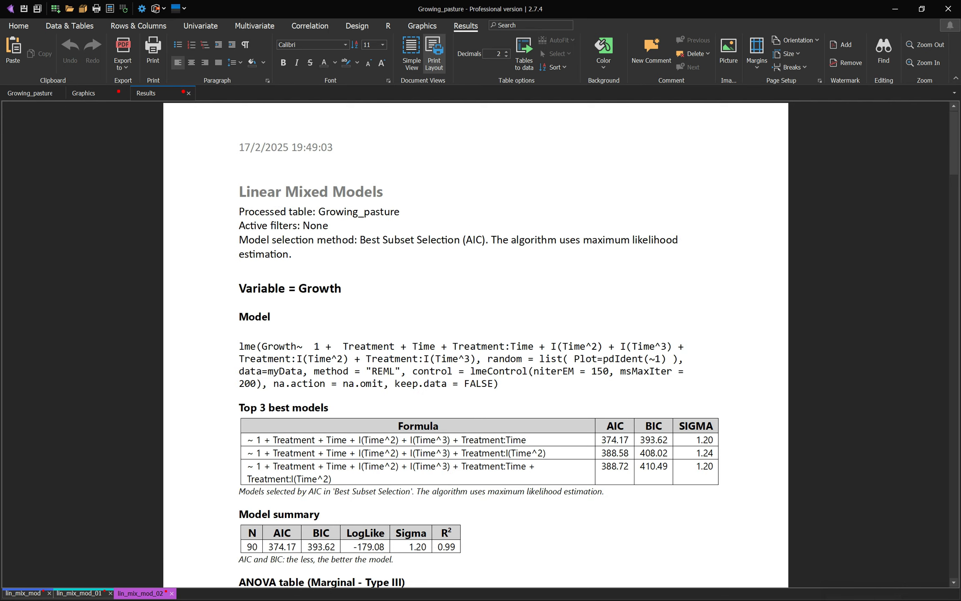
pyautogui.scroll(1, 475, 345)
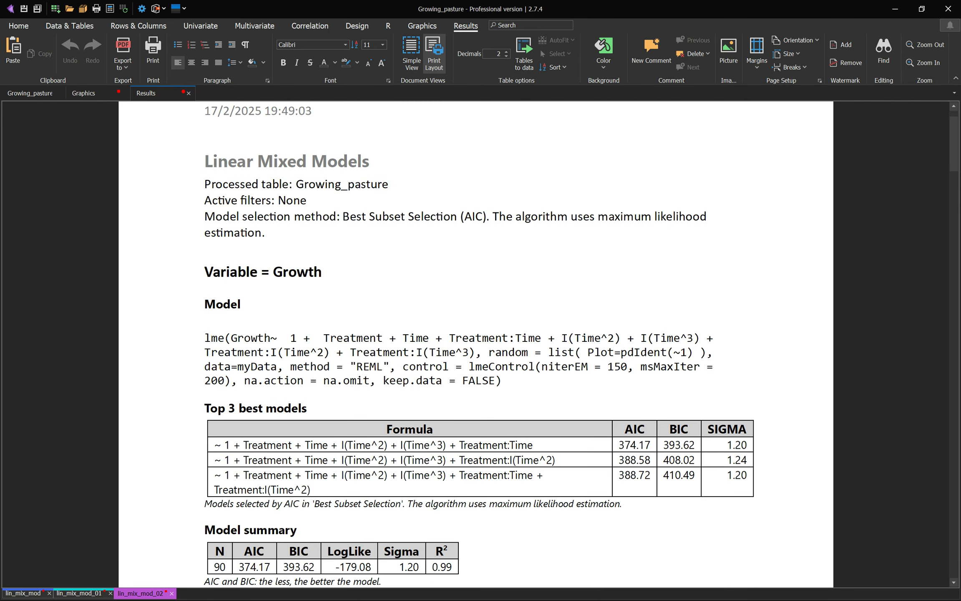
pyautogui.scroll(-1, 476, 345)
pyautogui.hotkey('shift', 'Down')
pyautogui.hotkey('shift', 'Down')
pyautogui.hotkey('shift', 'Down')
pyautogui.hotkey('shift', 'Down')
pyautogui.hotkey('shift', 'Down')
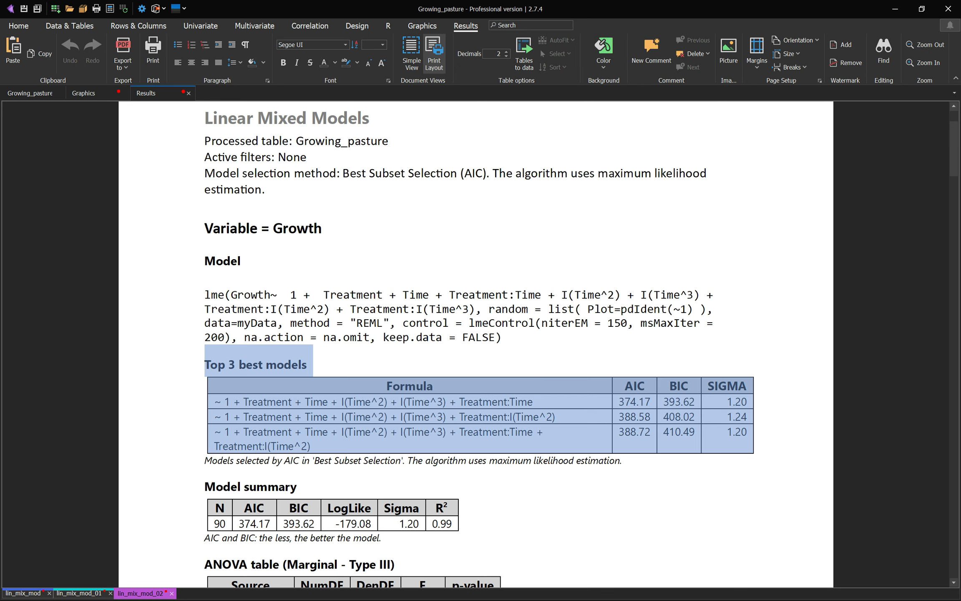
pyautogui.click(434, 386)
pyautogui.moveTo(534, 401); pyautogui.dragTo(222, 401)
pyautogui.scroll(-1, 476, 344)
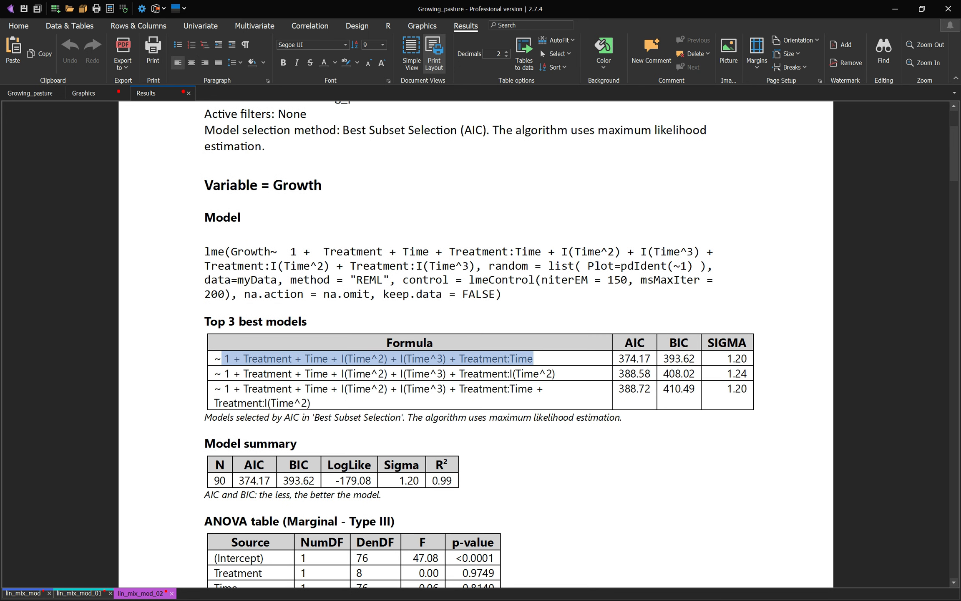
pyautogui.scroll(-1, 476, 344)
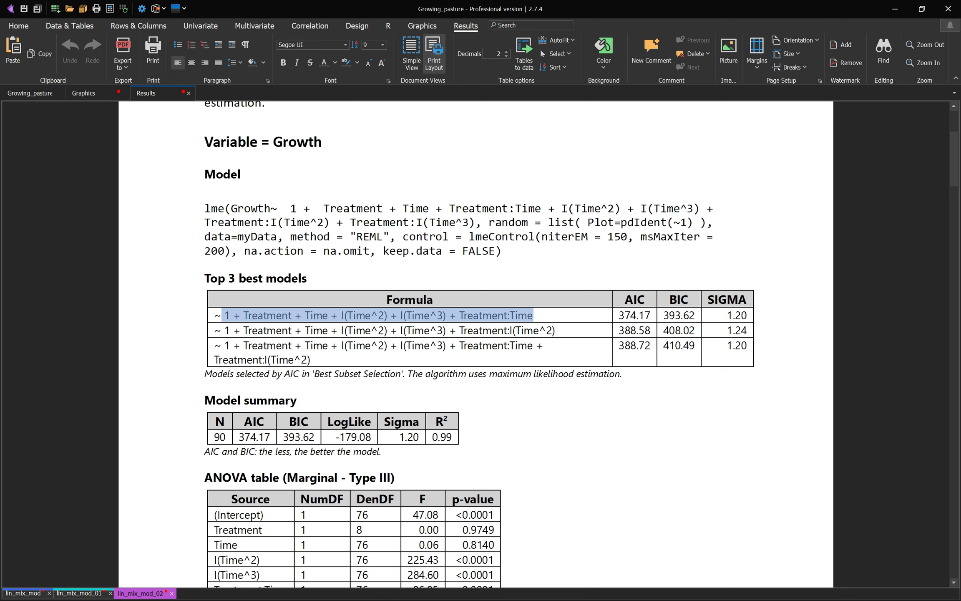
pyautogui.click(534, 315)
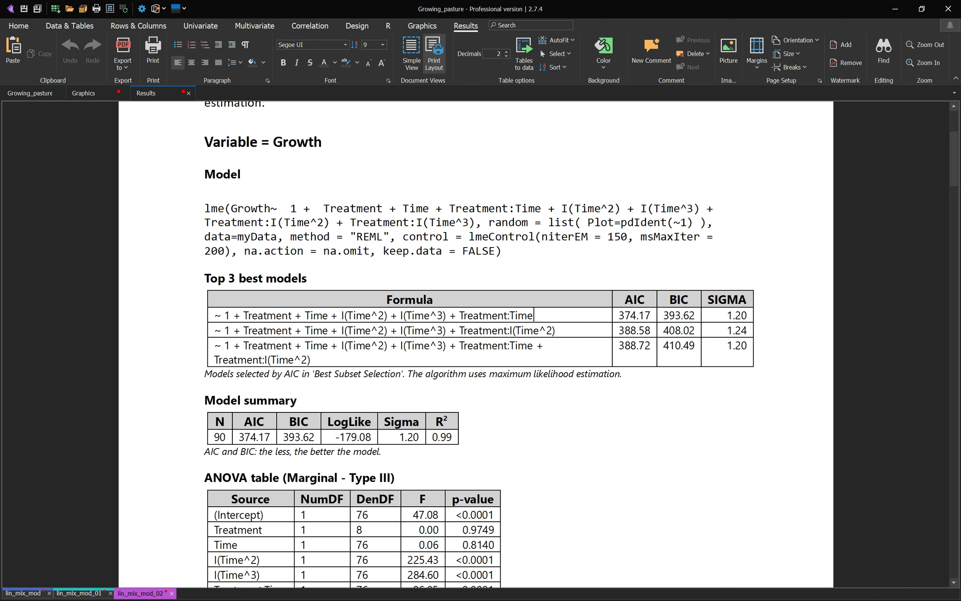
# Examine the selected model's ANOVA table, lack of fit p-value, fitted Growth curves and standardized residual charts.
pyautogui.scroll(-2, 476, 345)
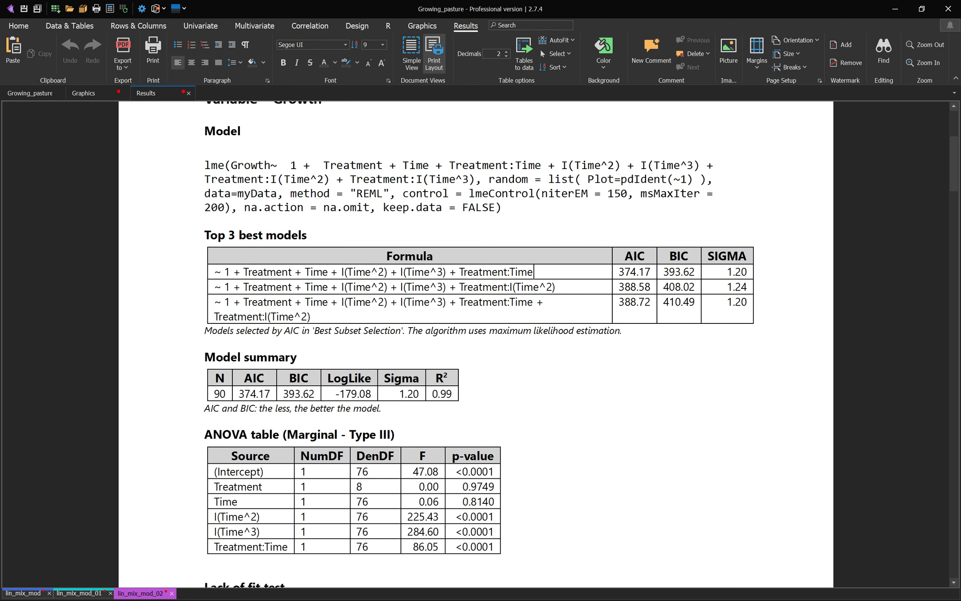
pyautogui.scroll(-2, 476, 344)
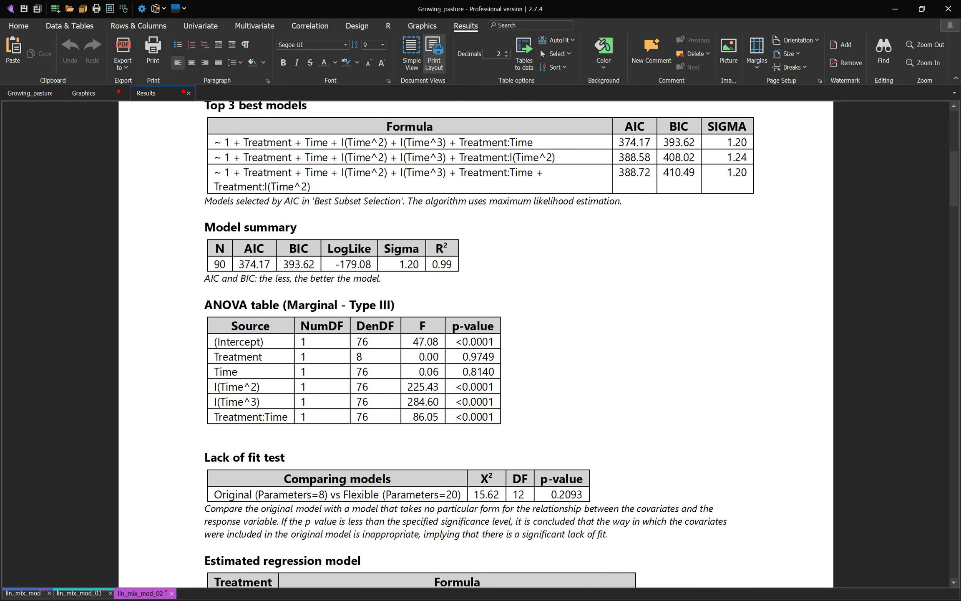
pyautogui.doubleClick(552, 494)
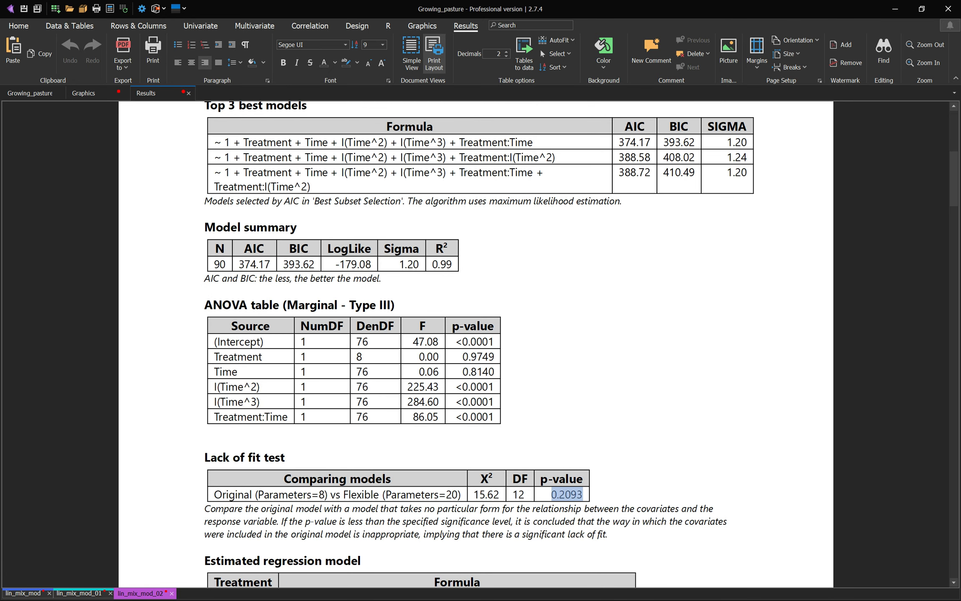
pyautogui.scroll(-15, 476, 344)
pyautogui.scroll(-2, 476, 345)
pyautogui.scroll(-20, 476, 345)
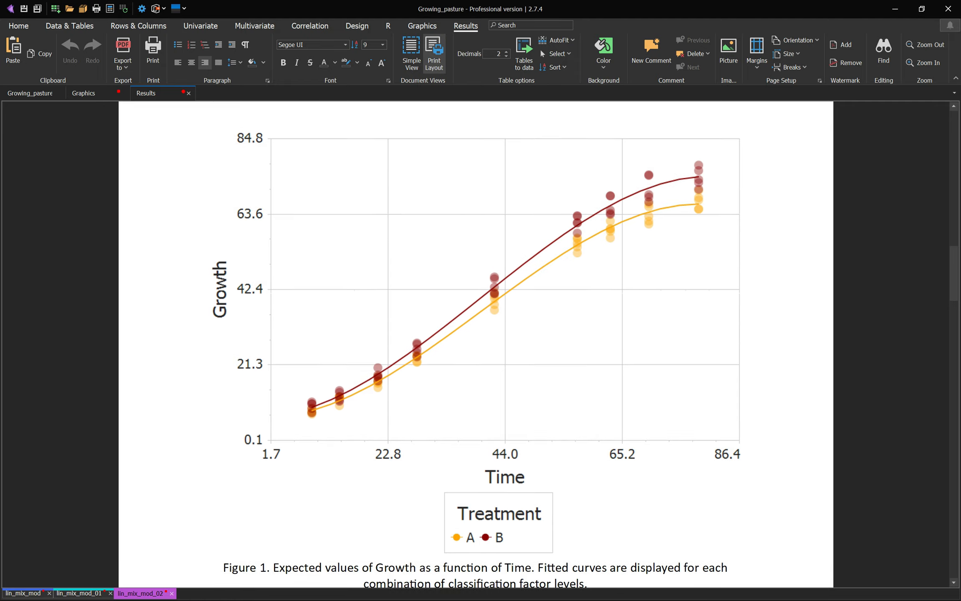
pyautogui.scroll(-5, 476, 345)
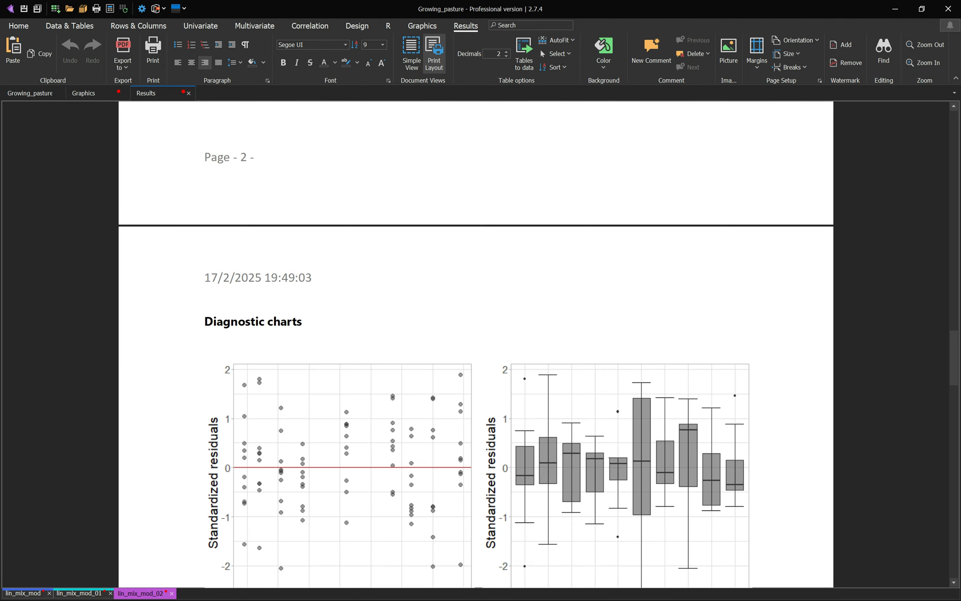
pyautogui.scroll(1, 476, 345)
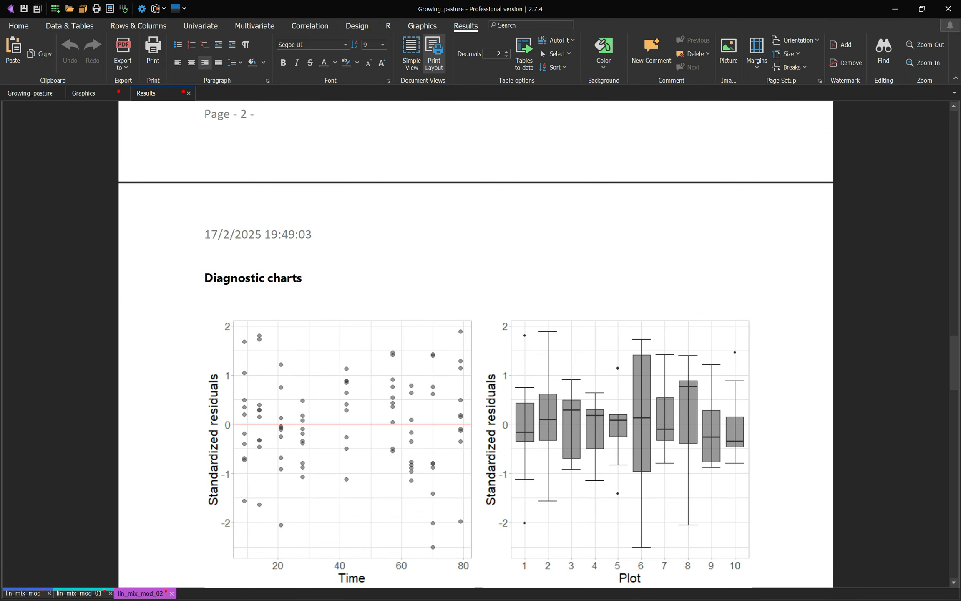
# Check the estimation method in the report's model call and the R² in the Model summary table.
pyautogui.scroll(18, 476, 344)
pyautogui.scroll(20, 476, 345)
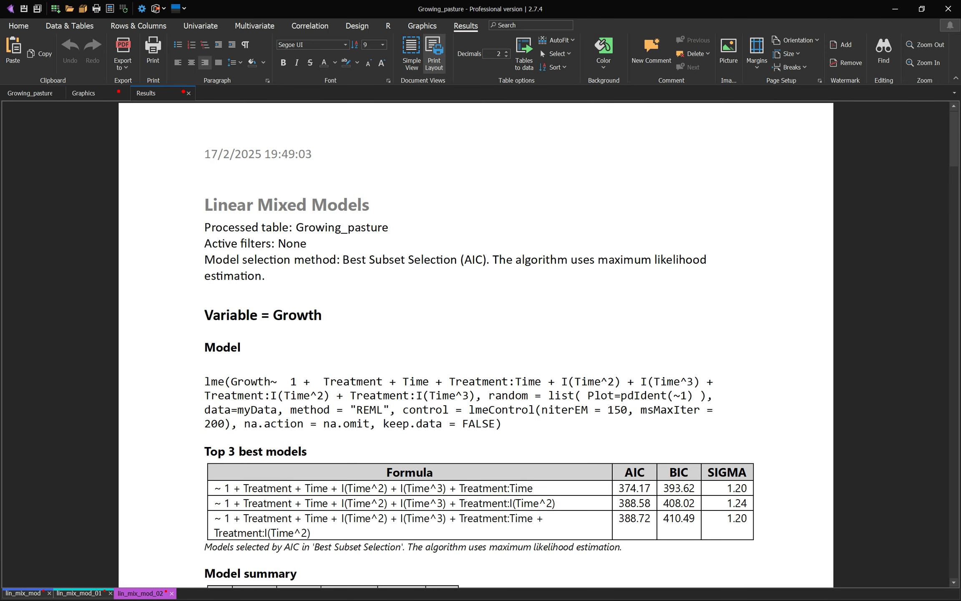
pyautogui.doubleClick(370, 409)
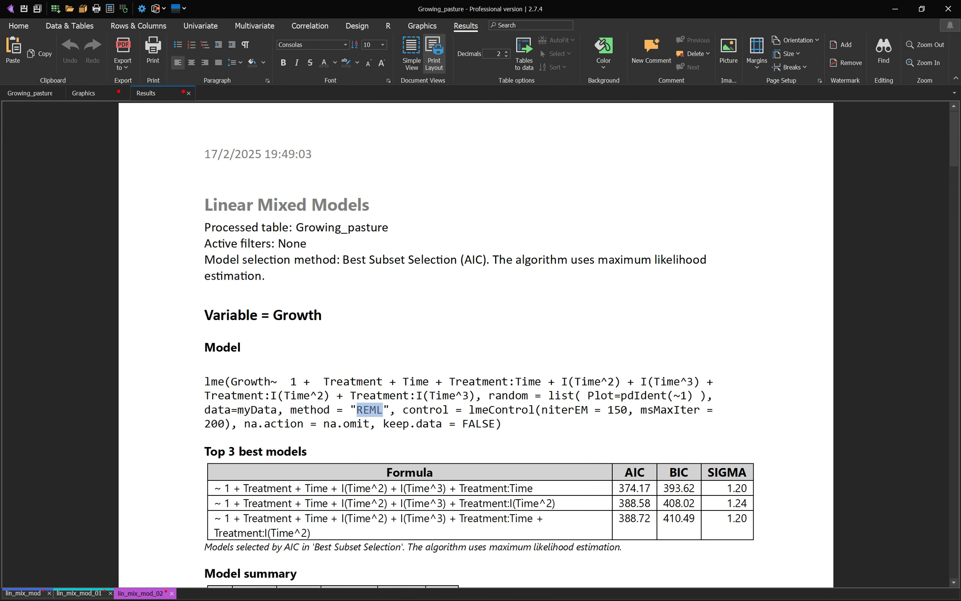
pyautogui.scroll(-1, 476, 345)
pyautogui.scroll(-2, 476, 345)
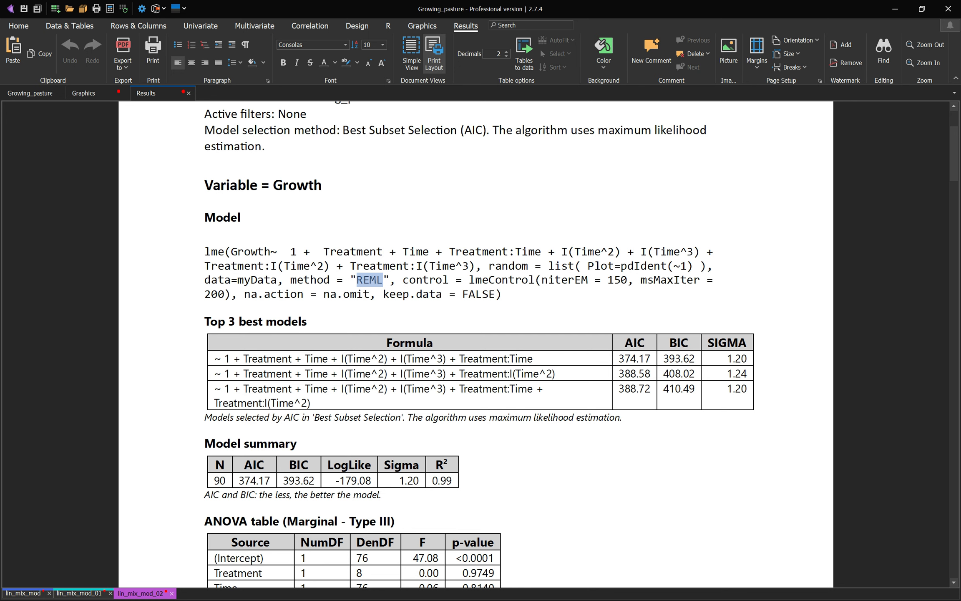
pyautogui.moveTo(442, 465); pyautogui.dragTo(441, 480)
pyautogui.click(297, 443)
# Review the selected model's ANOVA table and lack of fit test together with the estimated regression formulas for both treatments.
pyautogui.scroll(-3, 476, 344)
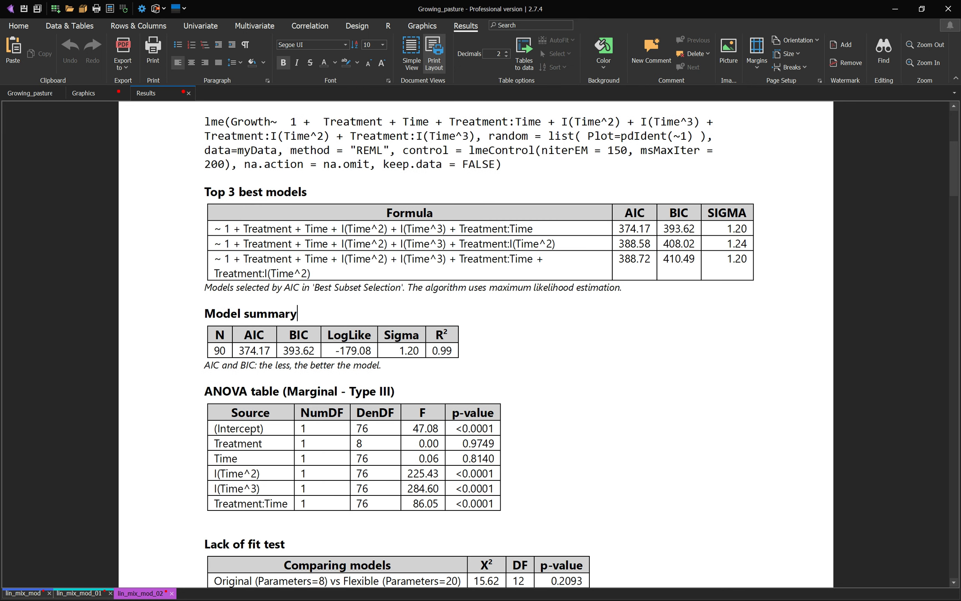
pyautogui.scroll(-1, 476, 344)
pyautogui.scroll(-3, 476, 345)
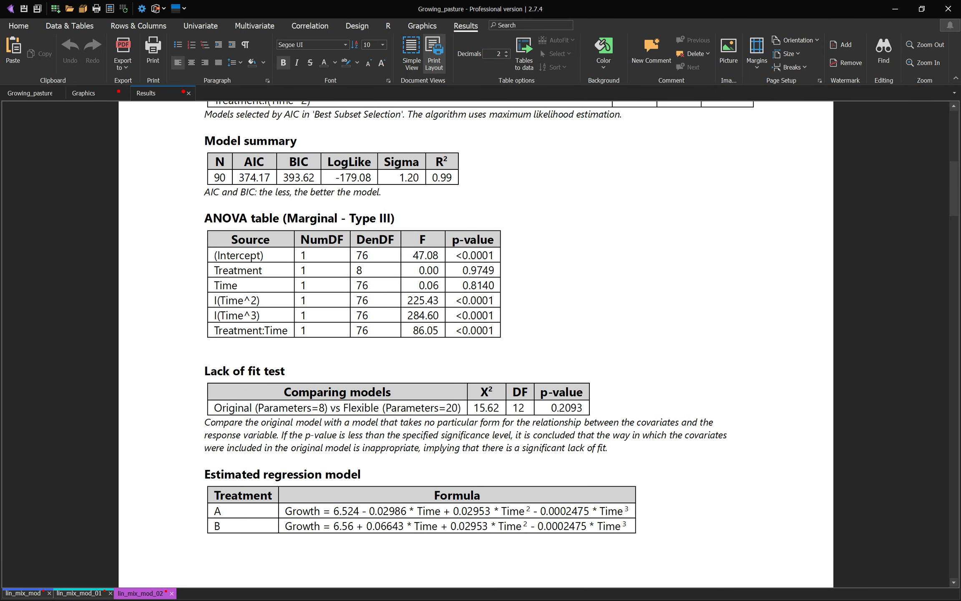
pyautogui.scroll(-6, 476, 344)
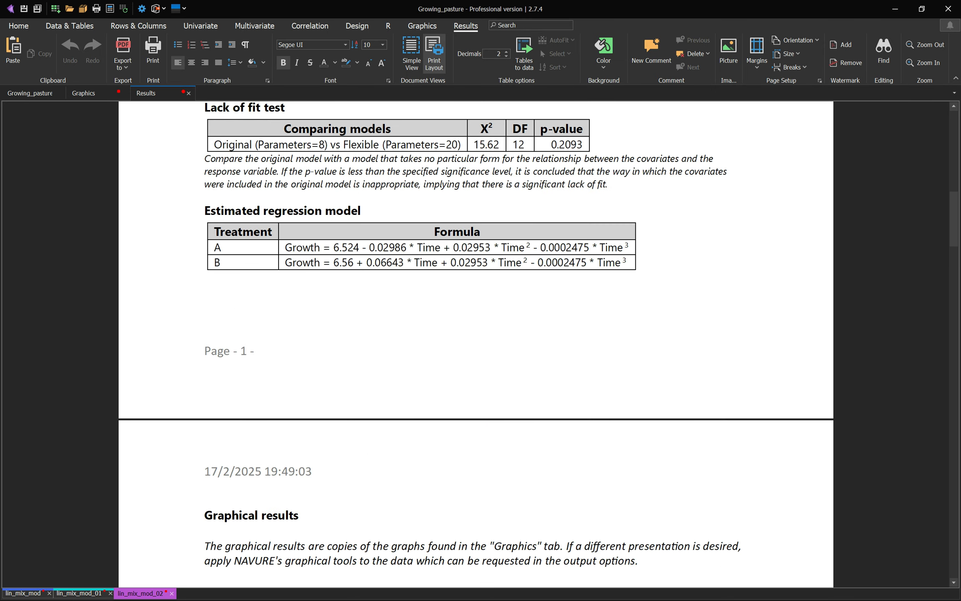
pyautogui.scroll(-2, 476, 344)
pyautogui.scroll(4, 476, 344)
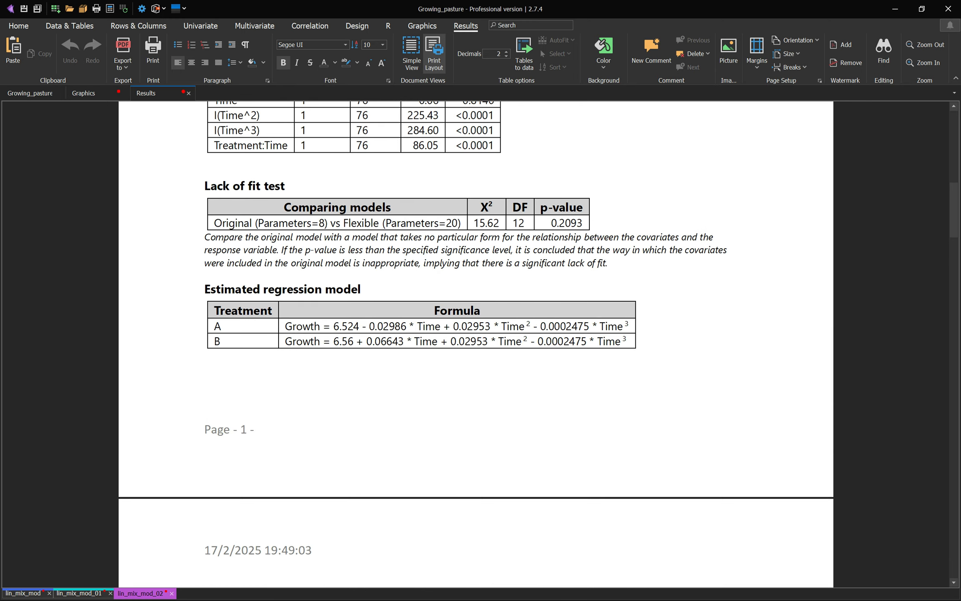
pyautogui.scroll(3, 476, 345)
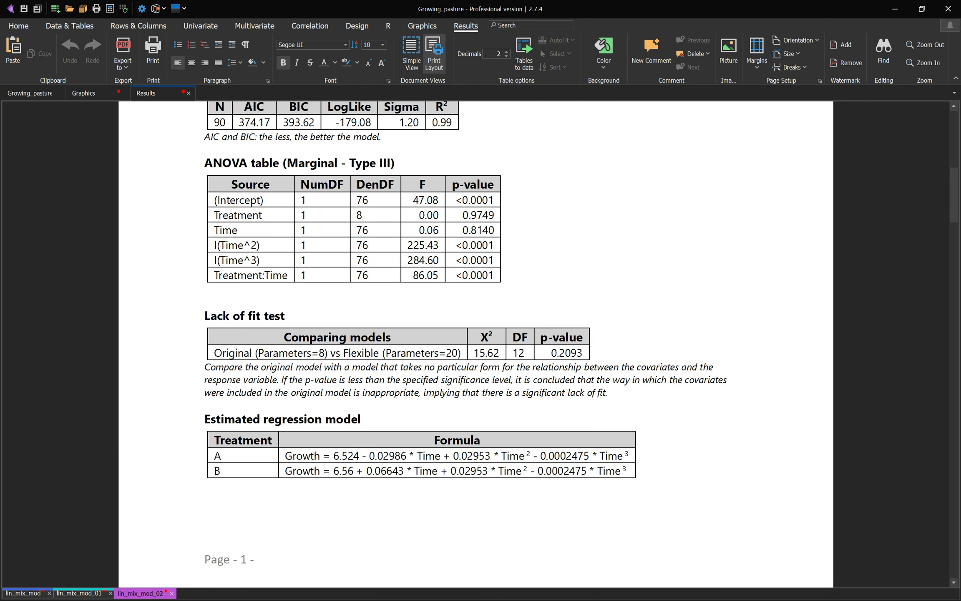